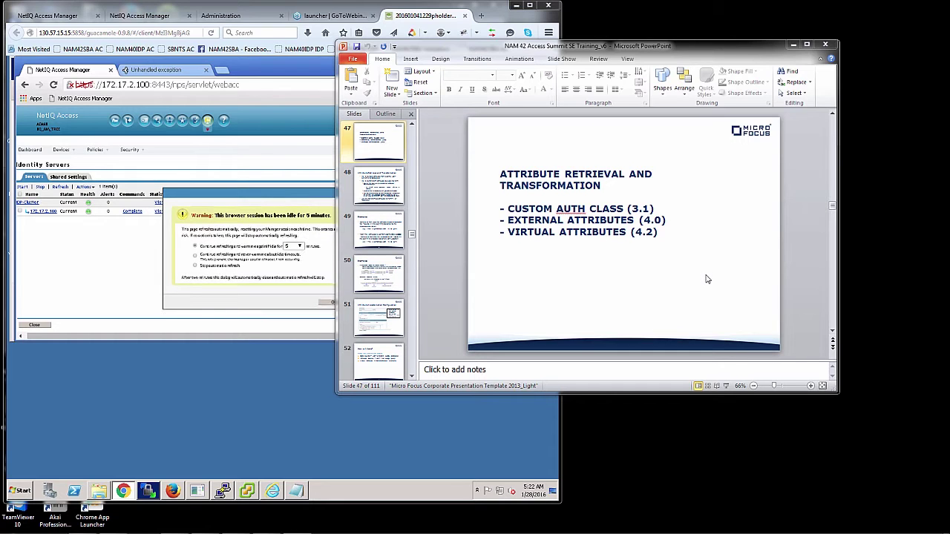
Advance the deck from slide 47 to slide 48, 'Attribute Retrieval and Transformation'.
key("Page_Down")
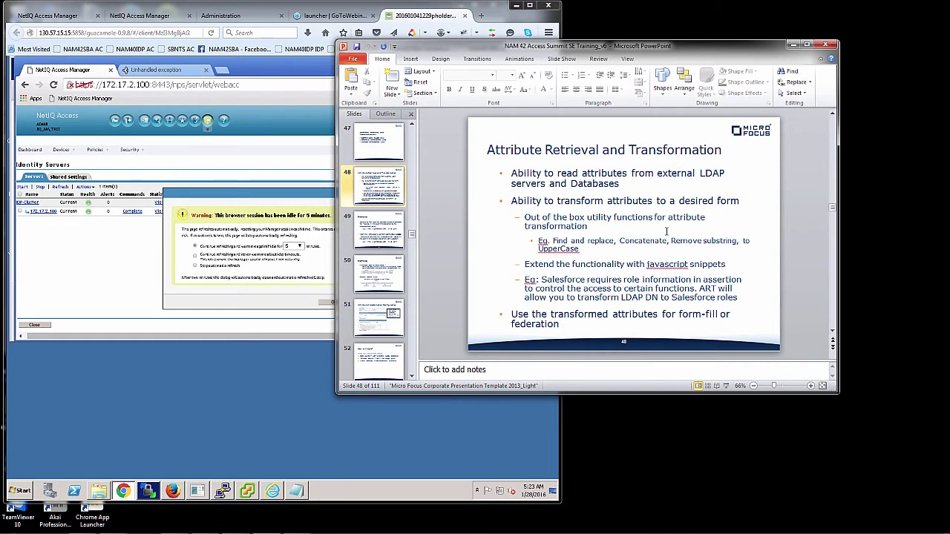
Move through the deck to slide 50, the 'Examples' slide on group filtering and AWS federation.
key("Page_Down")
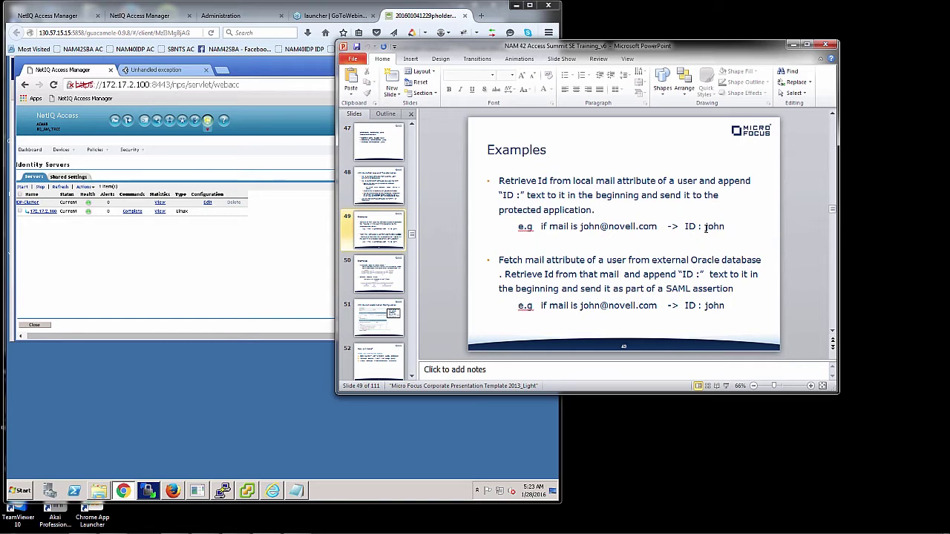
scroll(705, 228, "down", 1)
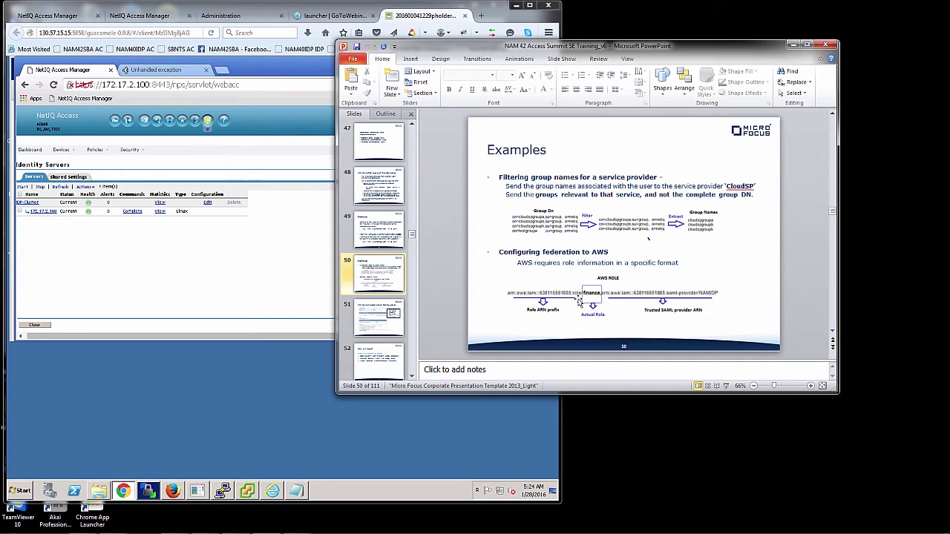
In the Access Manager console, go to Identity Server Shared Settings > Data Sources and add one.
left_click(236, 271)
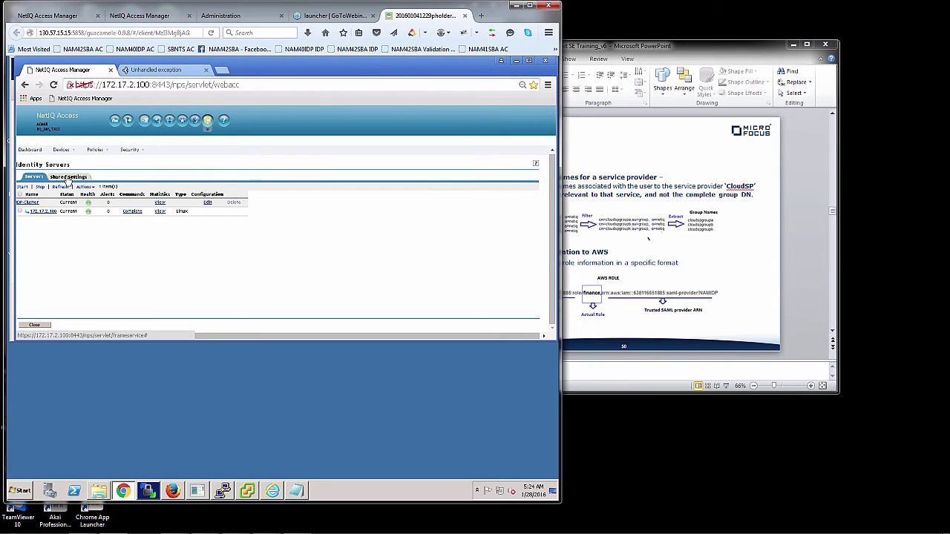
left_click(69, 178)
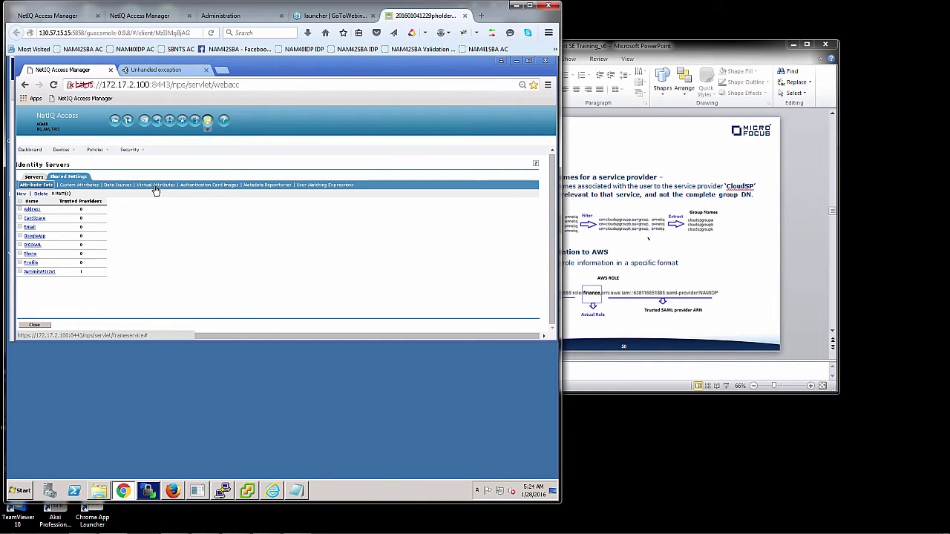
left_click(118, 185)
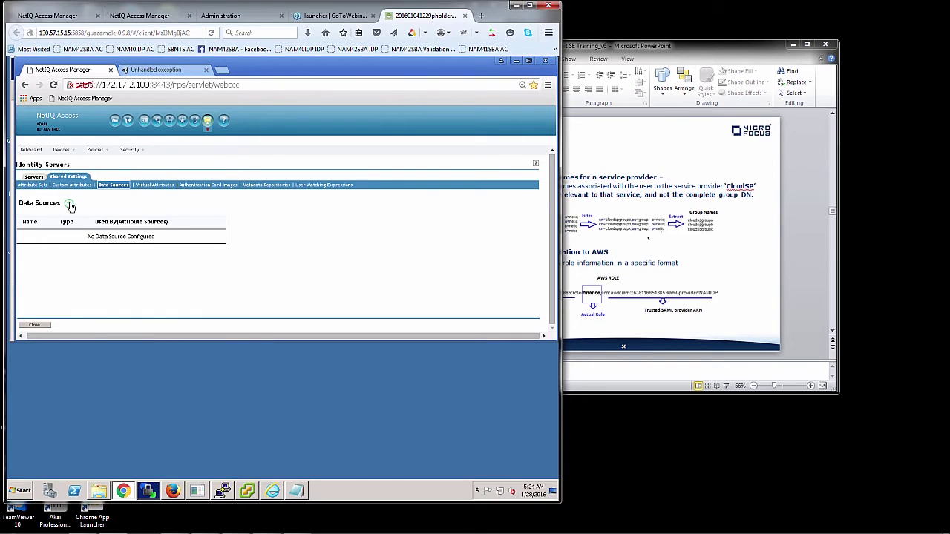
left_click(69, 203)
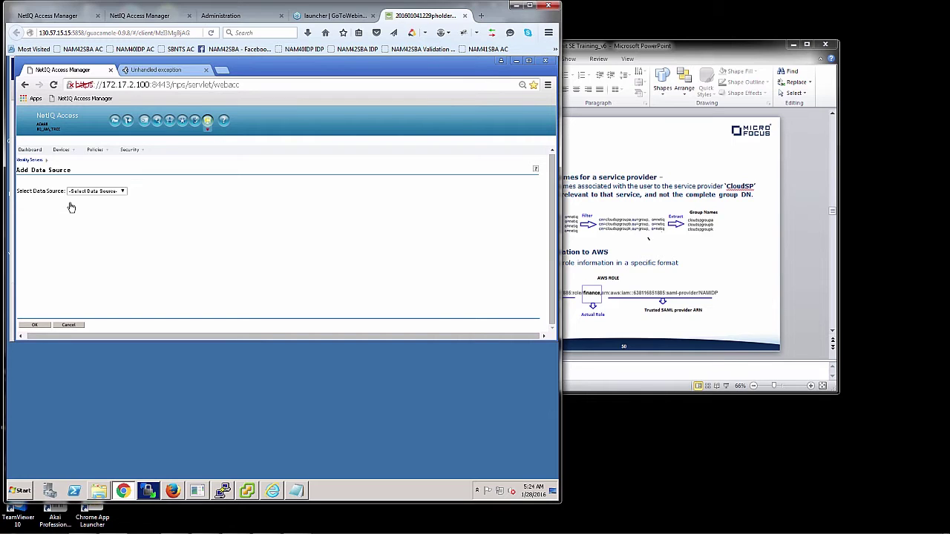
Make it an Active Directory LDAP data source named 'AD VirtAttr LDAP Store', then bring up the Notepad notes.
left_click(123, 192)
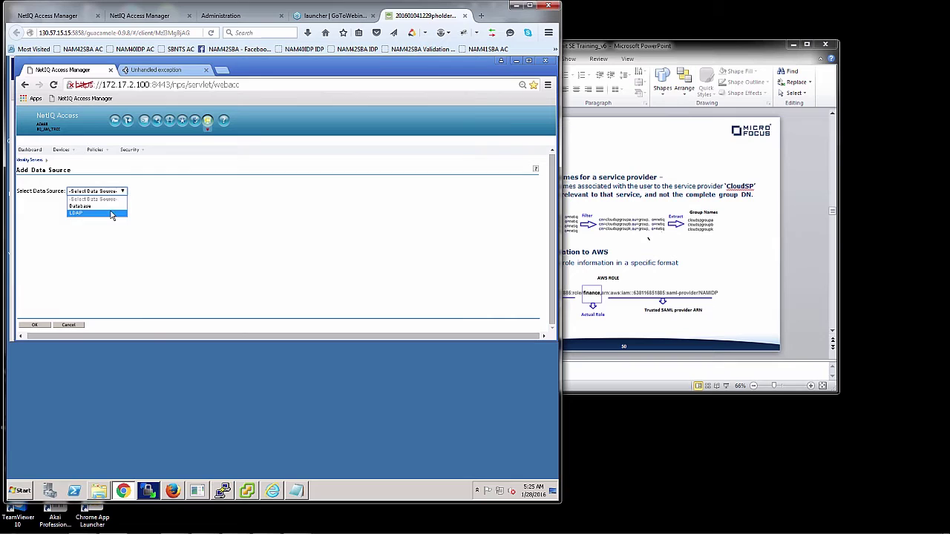
left_click(112, 213)
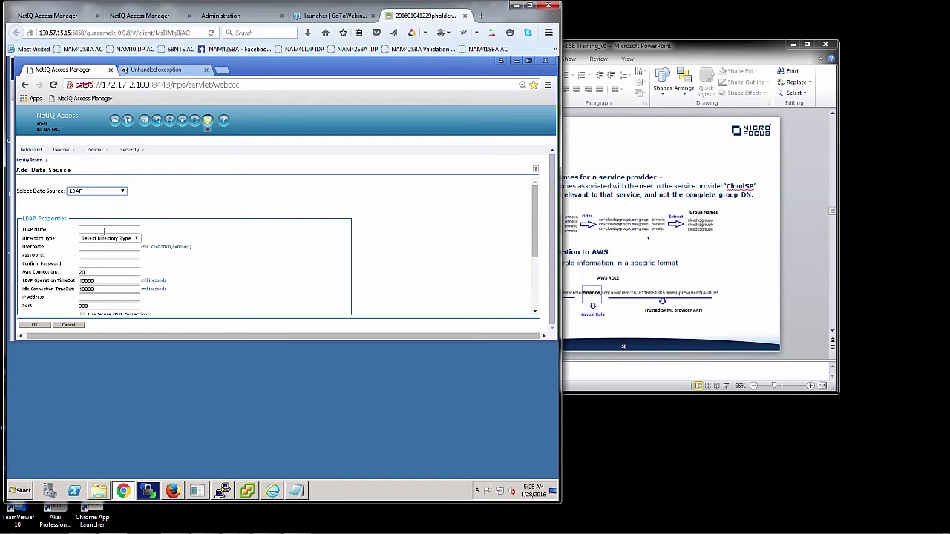
left_click(104, 229)
type("AD Vir")
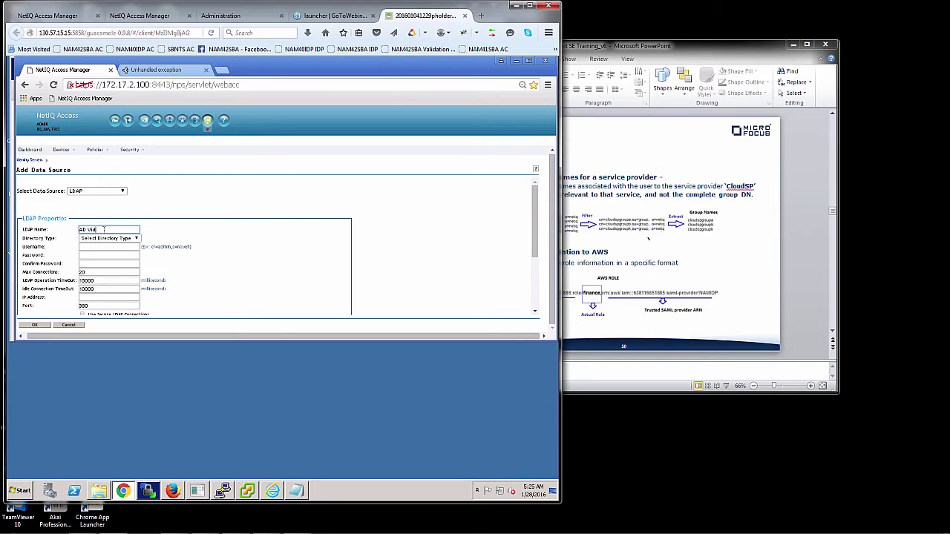
type("tAttrL")
key("BackSpace")
key("BackSpace")
key("BackSpace")
type("DAP Store")
left_click(109, 239)
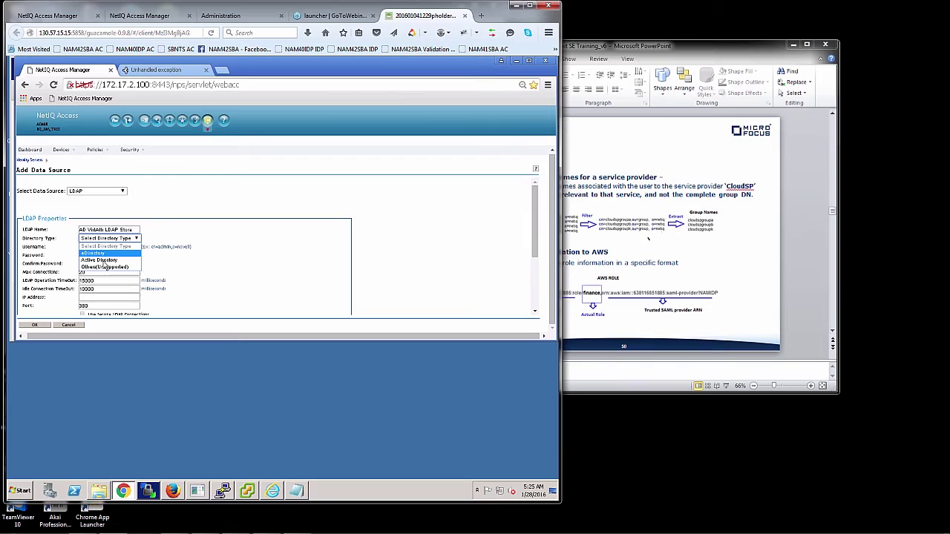
left_click(102, 260)
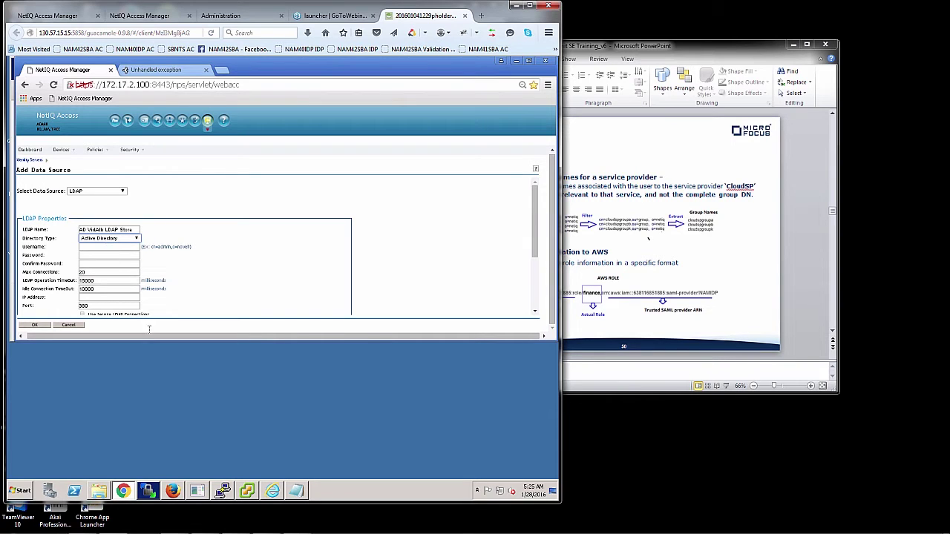
left_click(298, 490)
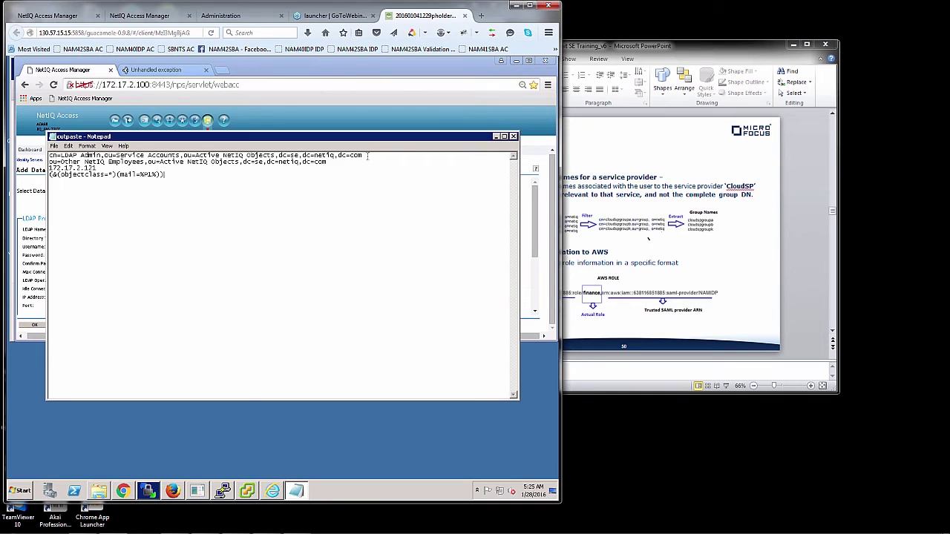
Paste the admin account DN from the notes as Username and enter the password twice.
left_click_drag(367, 155, 25, 145)
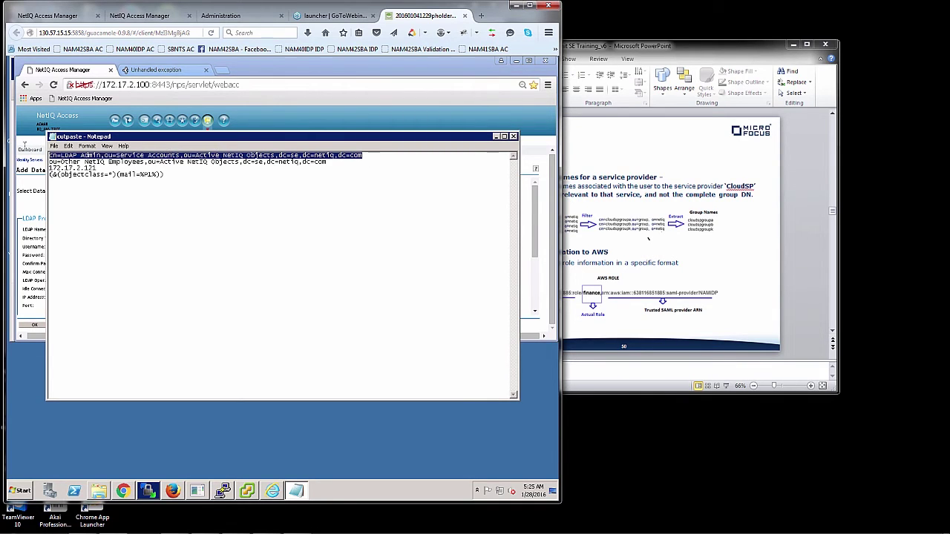
left_click(24, 184)
left_click(104, 247)
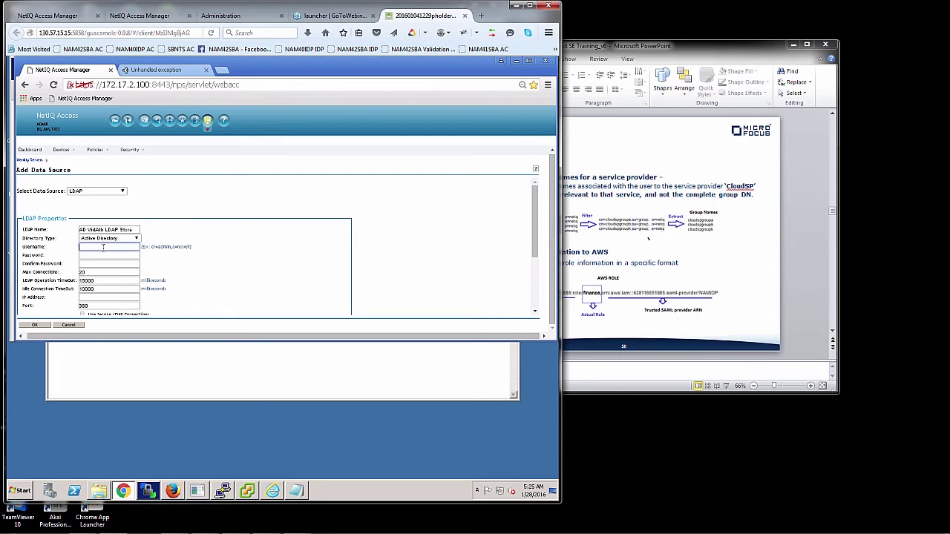
key("ctrl+v")
key("Tab")
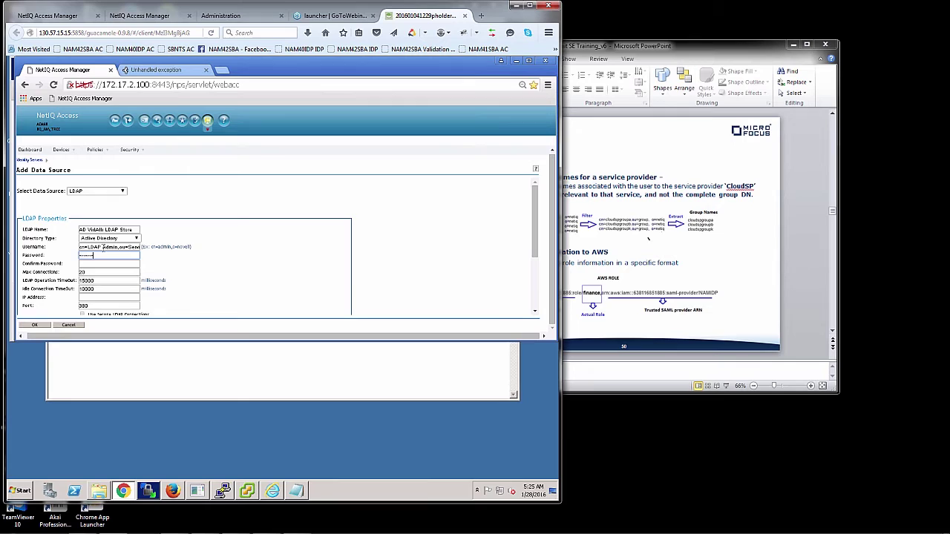
key("Tab")
type("novell")
key("BackSpace")
key("BackSpace")
key("BackSpace")
key("BackSpace")
key("BackSpace")
key("BackSpace")
type("nov")
double_click(102, 256)
type("nov")
Set the LDAP server IP to 172.17.2.121 with secure LDAP on port 636.
left_click(533, 312)
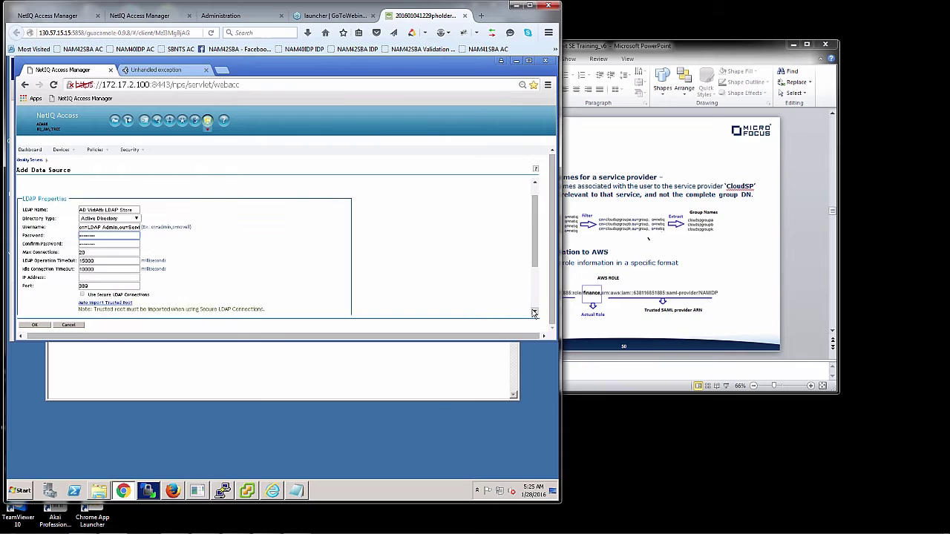
left_click(533, 313)
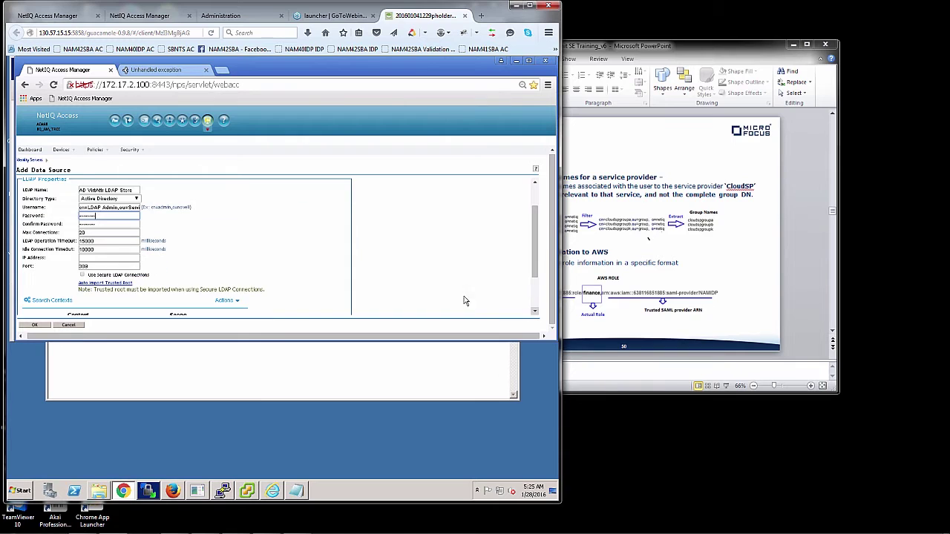
left_click(136, 257)
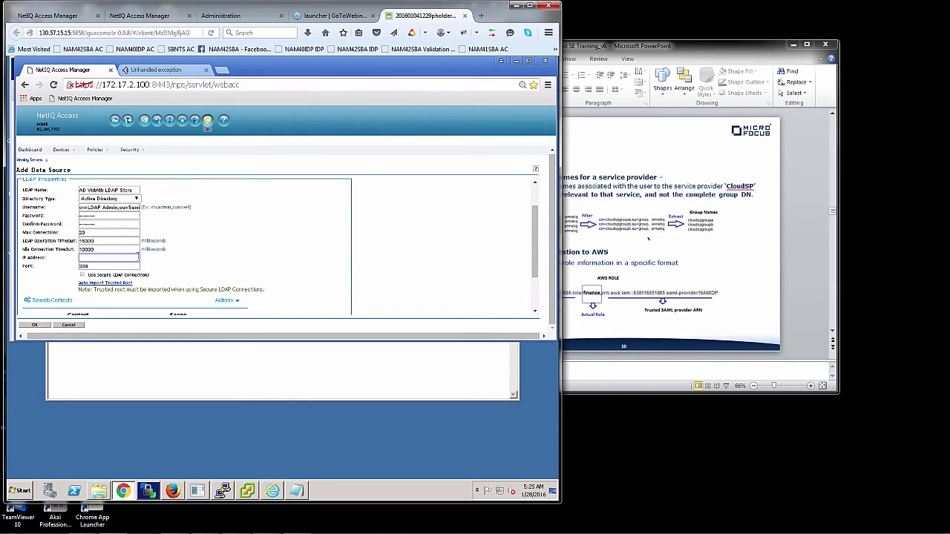
type("172.17.2.121")
key("BackSpace")
type("4")
left_click(83, 274)
Copy the employees container DN from the notes for the search context.
left_click(230, 302)
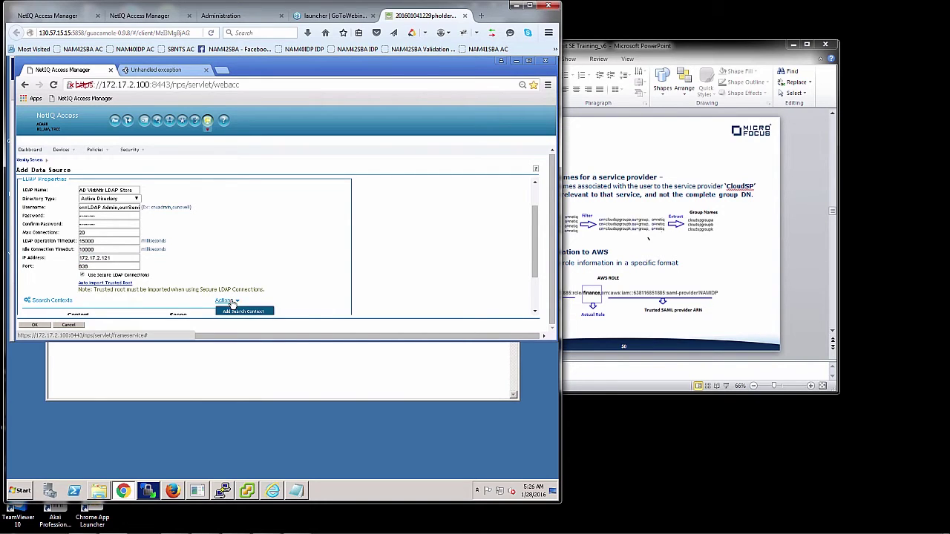
left_click(296, 490)
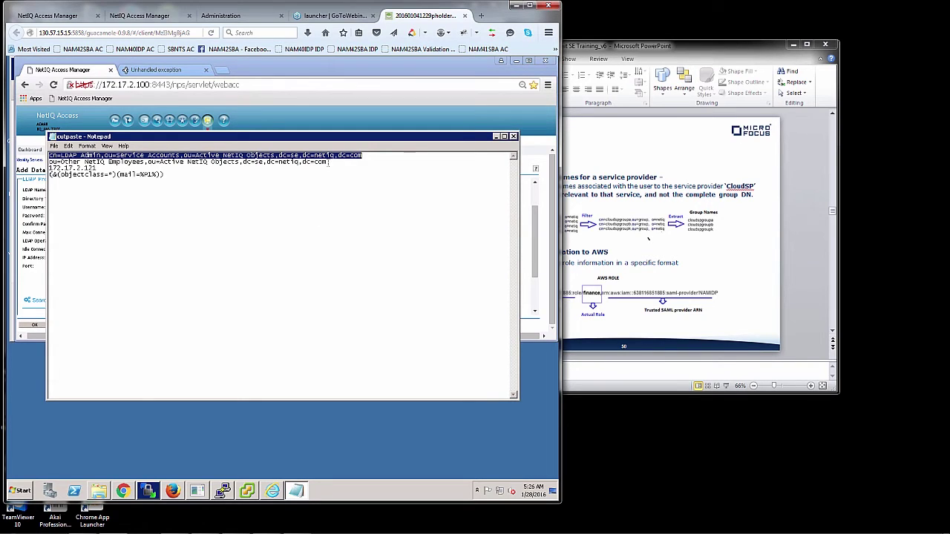
left_click_drag(328, 165, 49, 162)
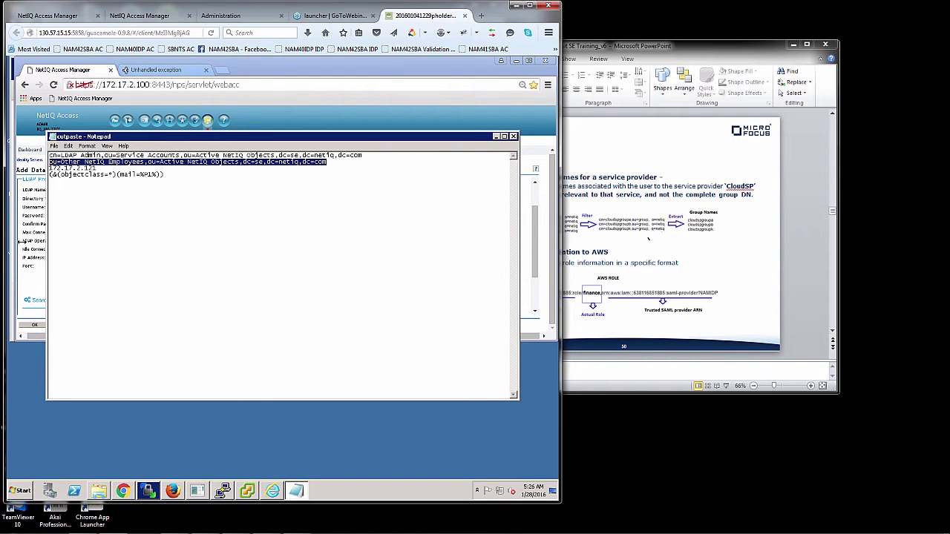
left_click(26, 247)
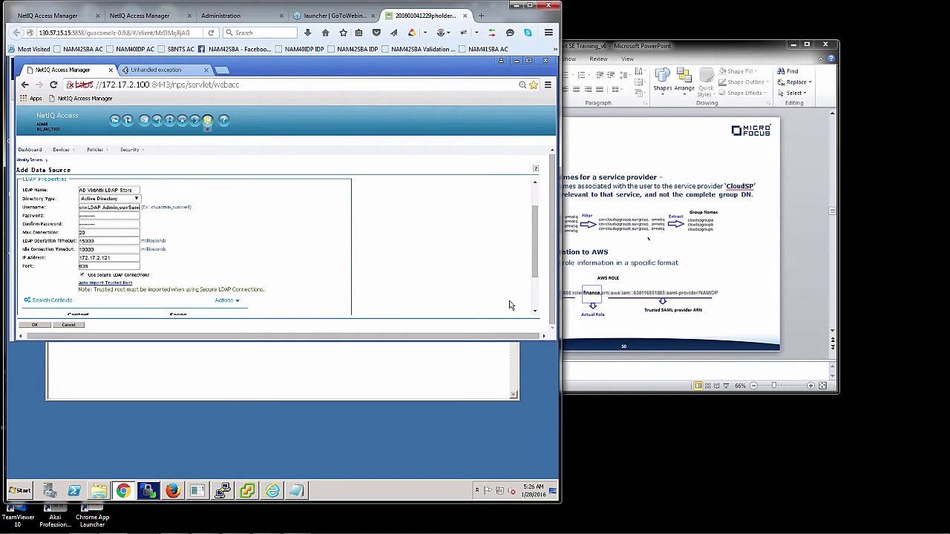
scroll(534, 307, "down", 2)
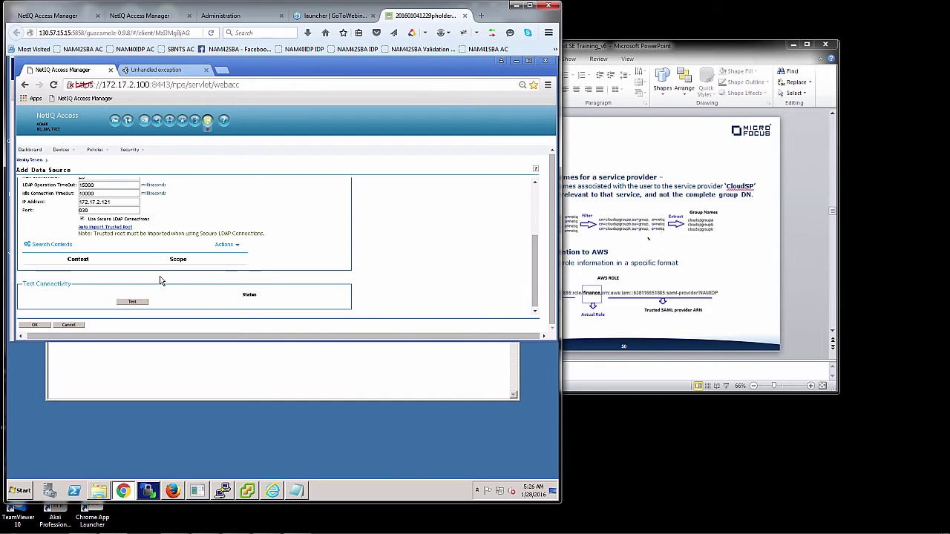
Add the employees container DN as a search context with Subtree scope.
left_click(224, 245)
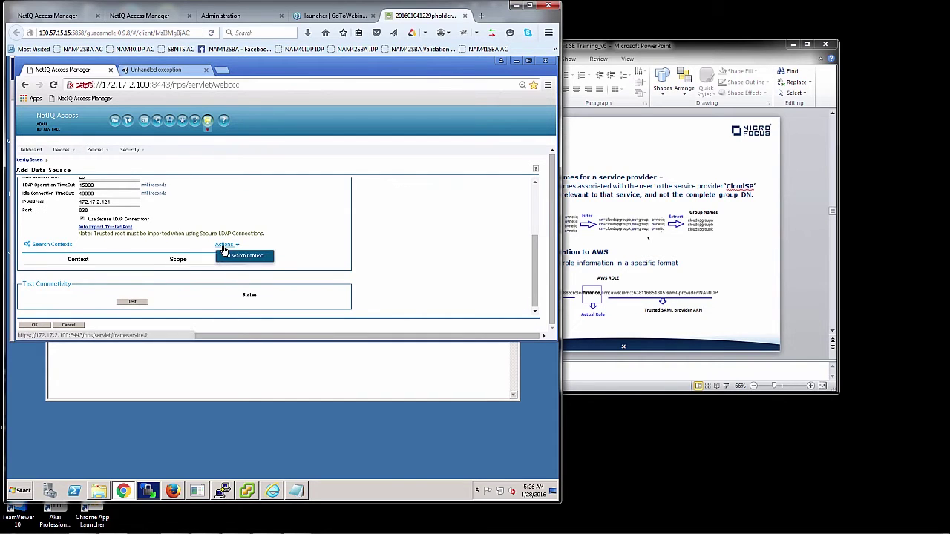
left_click(227, 256)
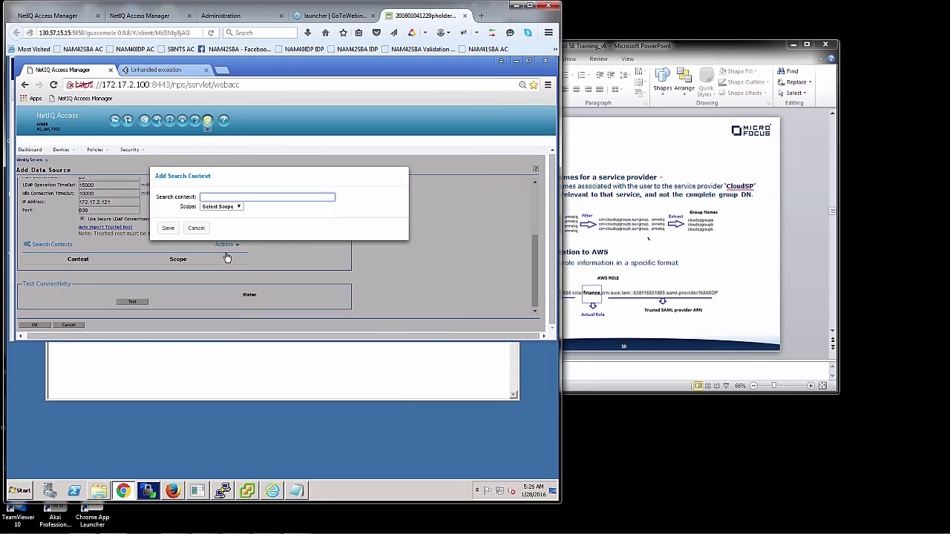
type("ployees,ou=Active NetIQ Objects,dc=se,dc=netiq,dc=com")
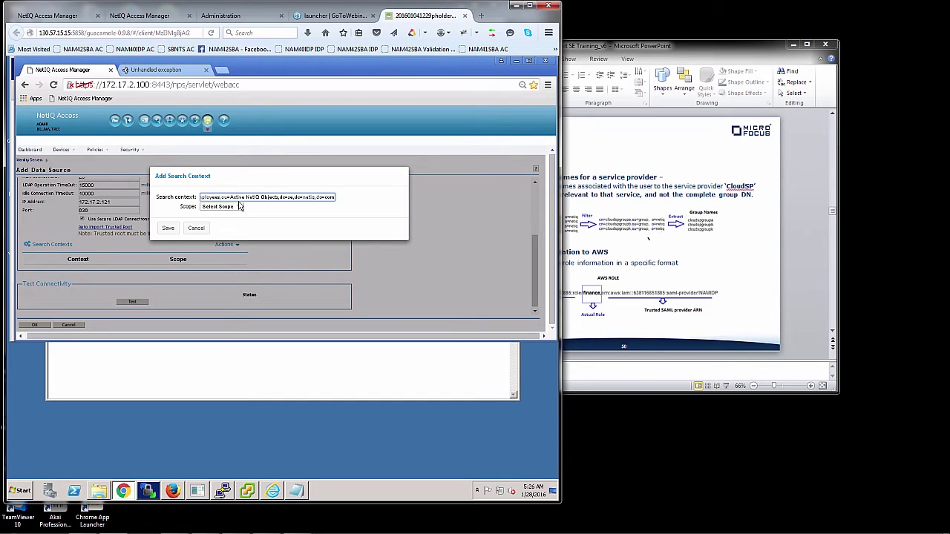
left_click(239, 207)
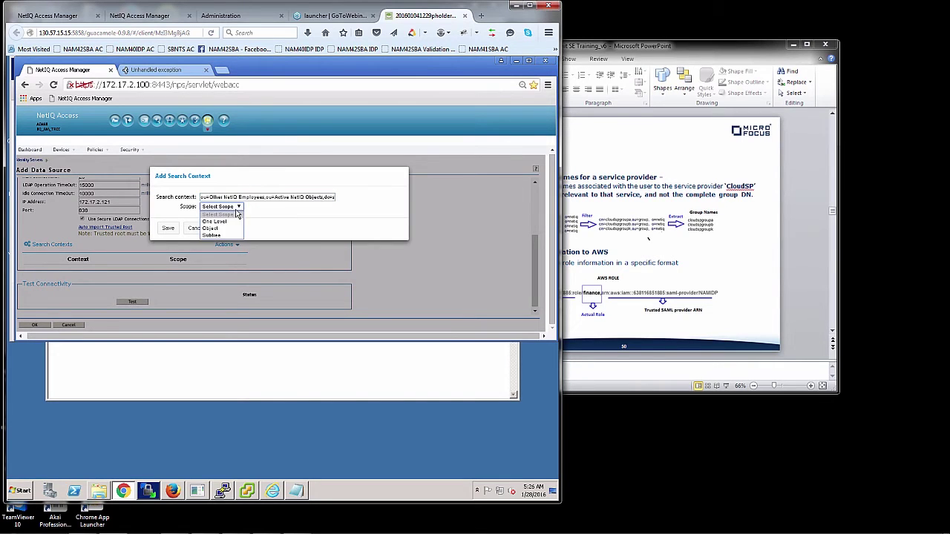
left_click(220, 236)
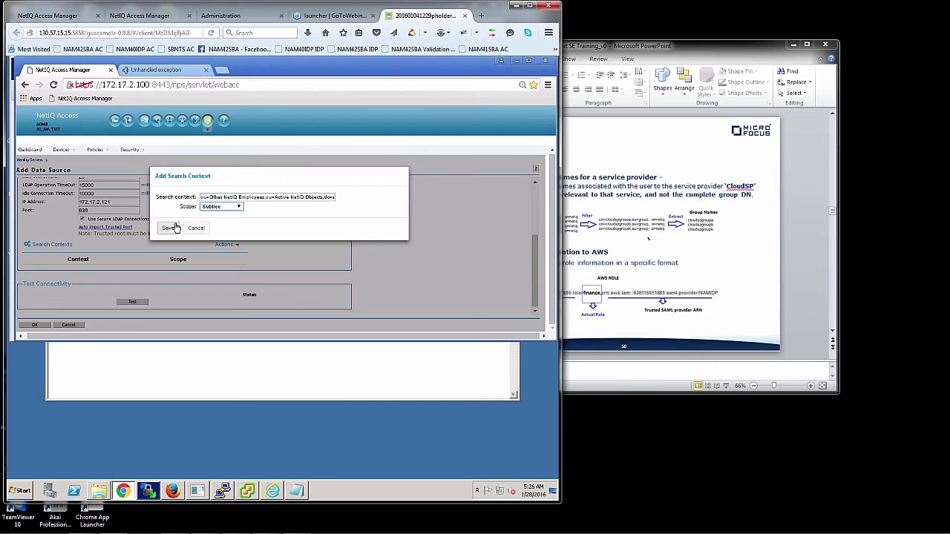
left_click(169, 228)
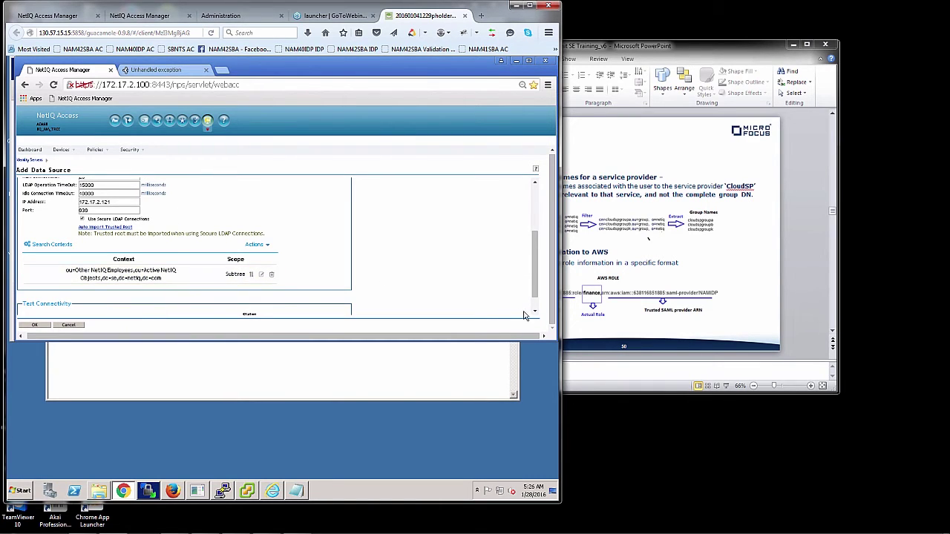
Test LDAP connectivity and save the AD VirtAttr LDAP Store data source.
left_click(535, 311)
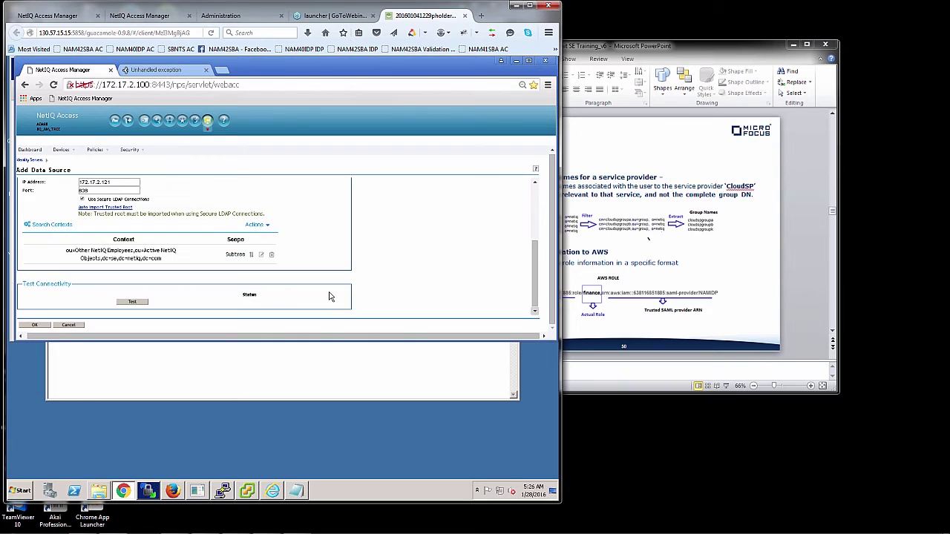
left_click(141, 303)
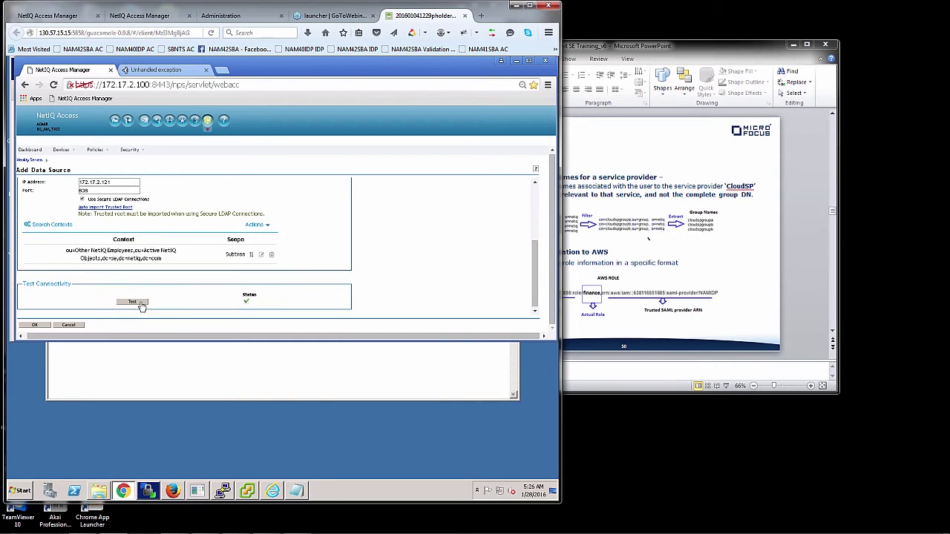
left_click(34, 325)
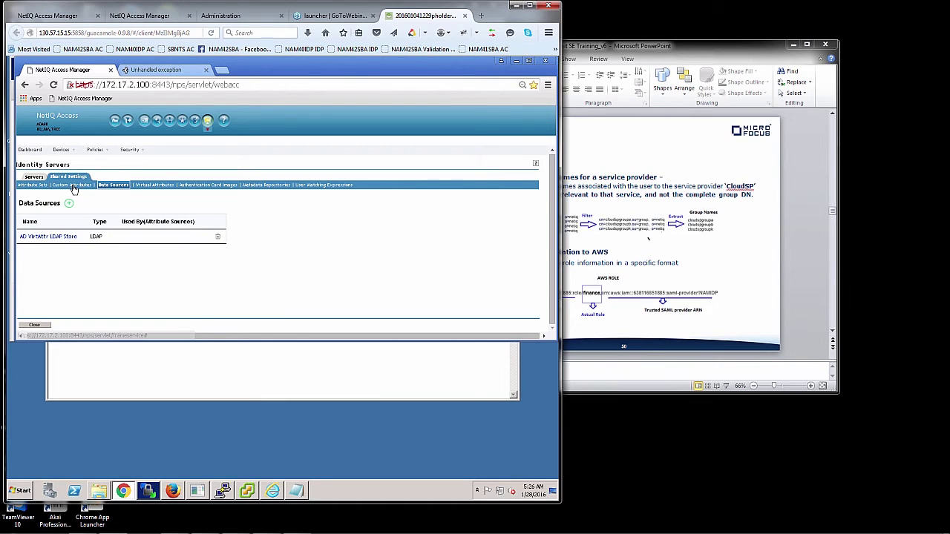
Under Virtual Attributes > Attribute Source, start a new attribute source.
left_click(153, 185)
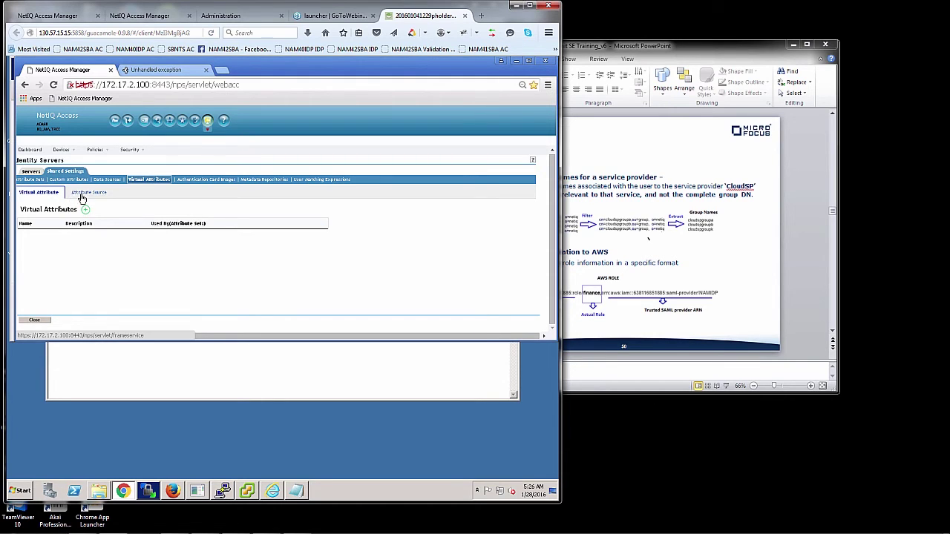
left_click(82, 196)
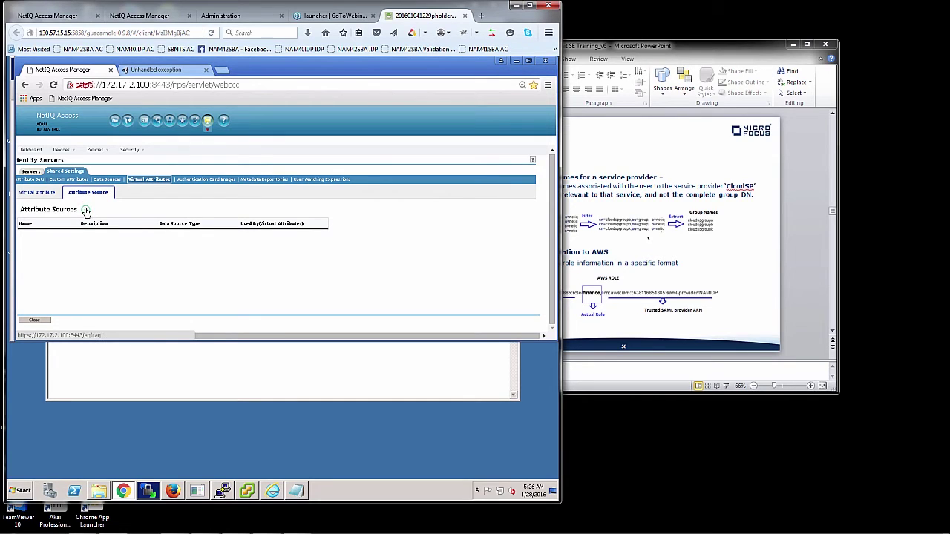
left_click(86, 212)
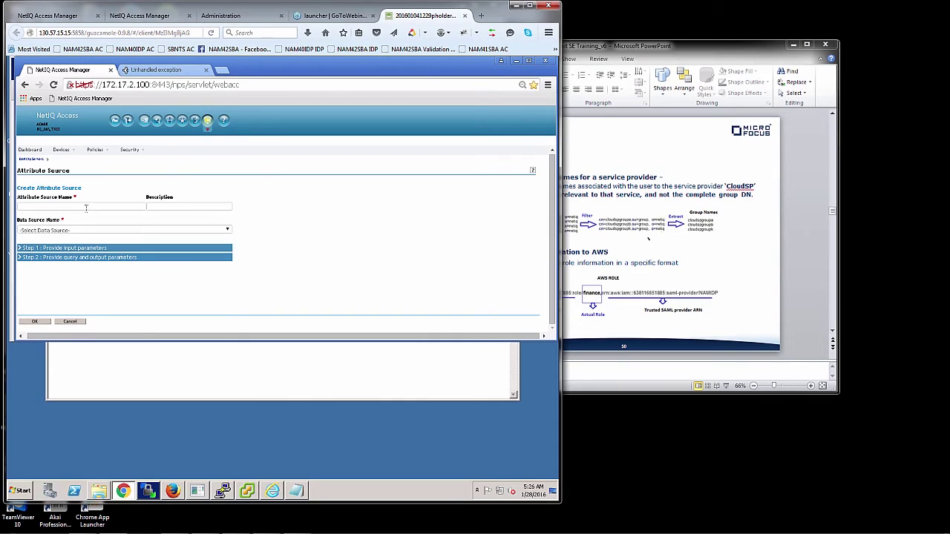
Name the source AttribSourceTitle, describe it 'Title from AD', and select AD VirtAttr LDAP Store.
left_click(86, 207)
type("AttribSource")
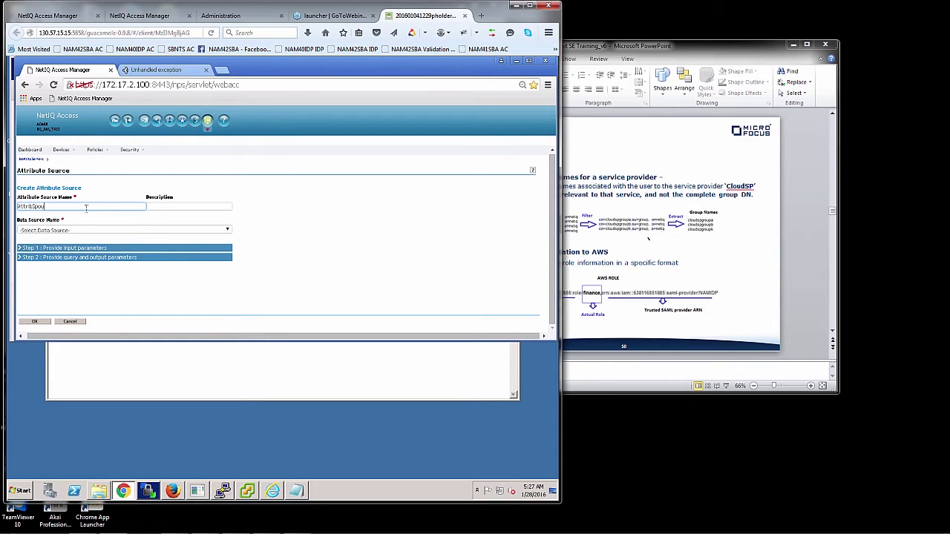
key("BackSpace")
key("BackSpace")
key("BackSpace")
type("rceTitle")
key("Tab")
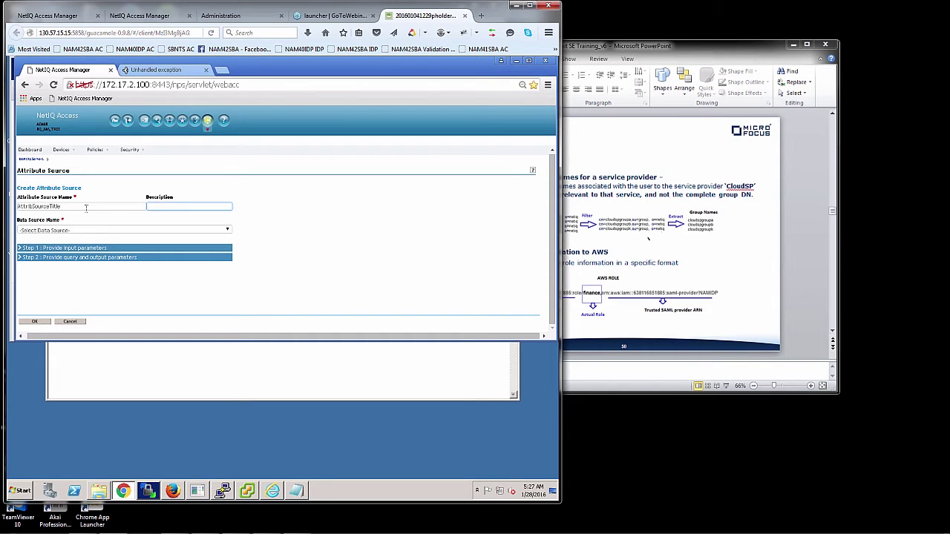
type("Title from AD")
left_click(57, 230)
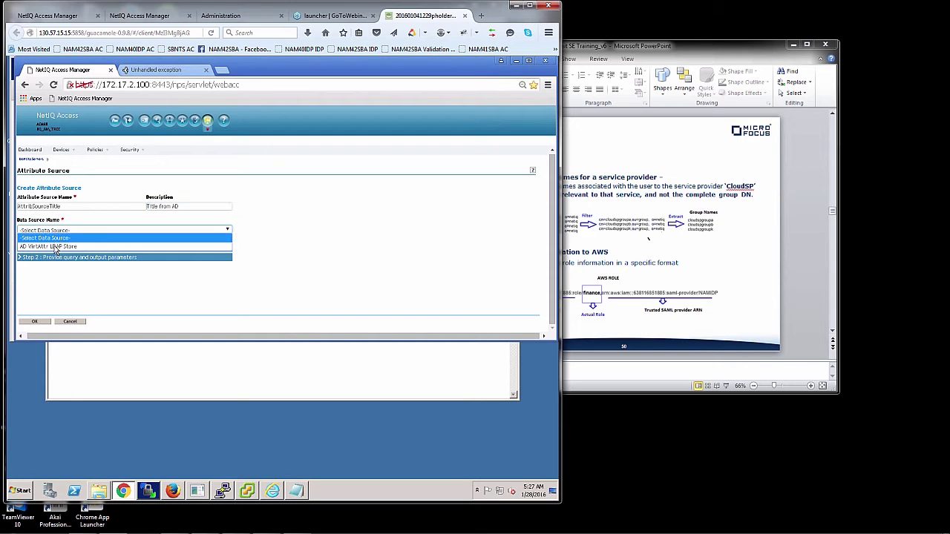
left_click(55, 246)
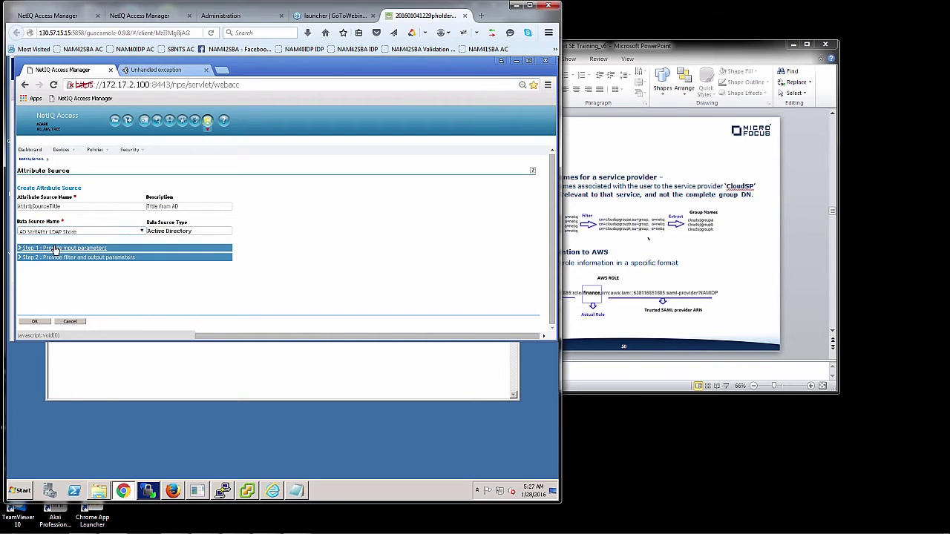
In Step 1, set the input parameter value to the mail attribute.
left_click(56, 249)
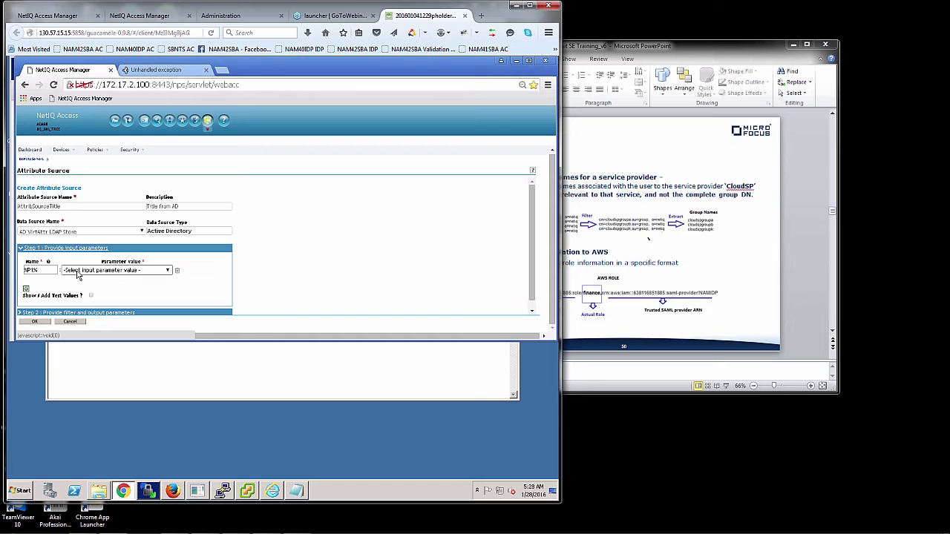
left_click(77, 272)
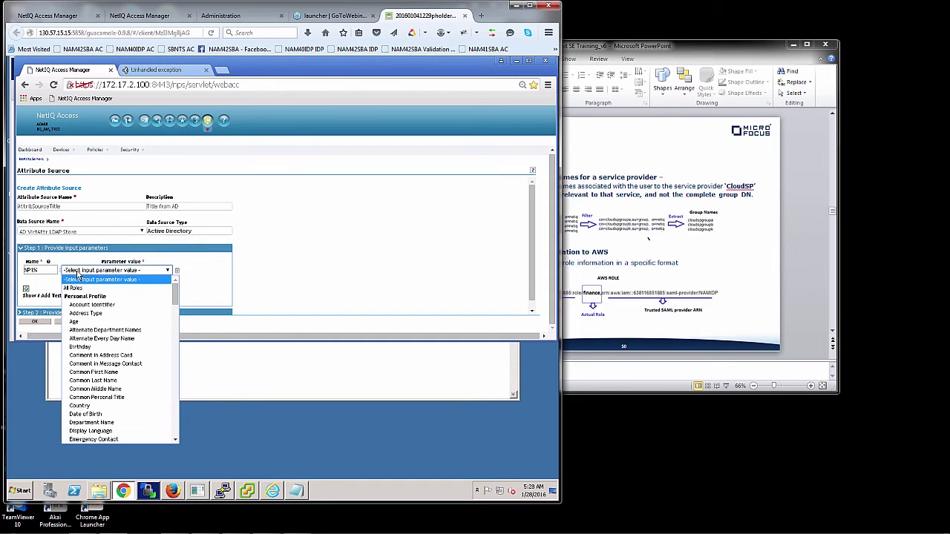
left_click(174, 386)
left_click(174, 386)
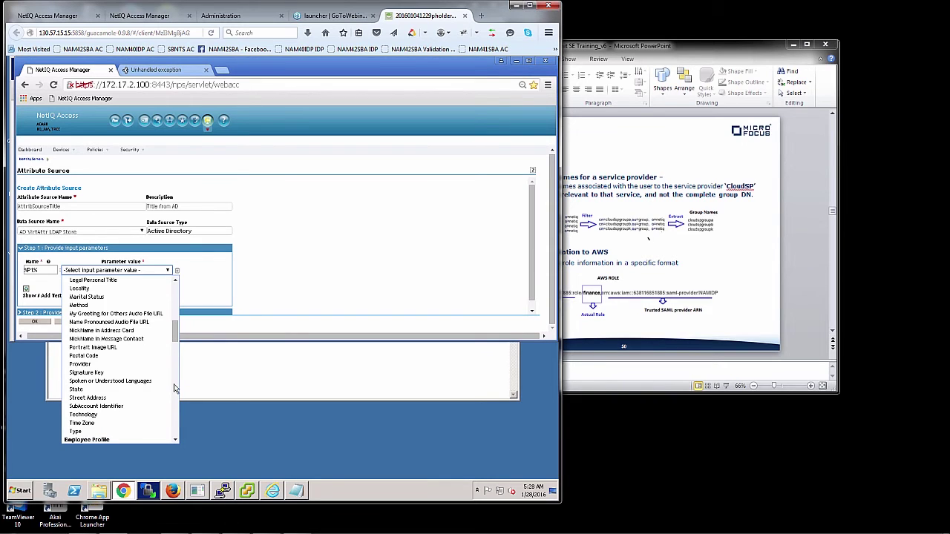
left_click(175, 387)
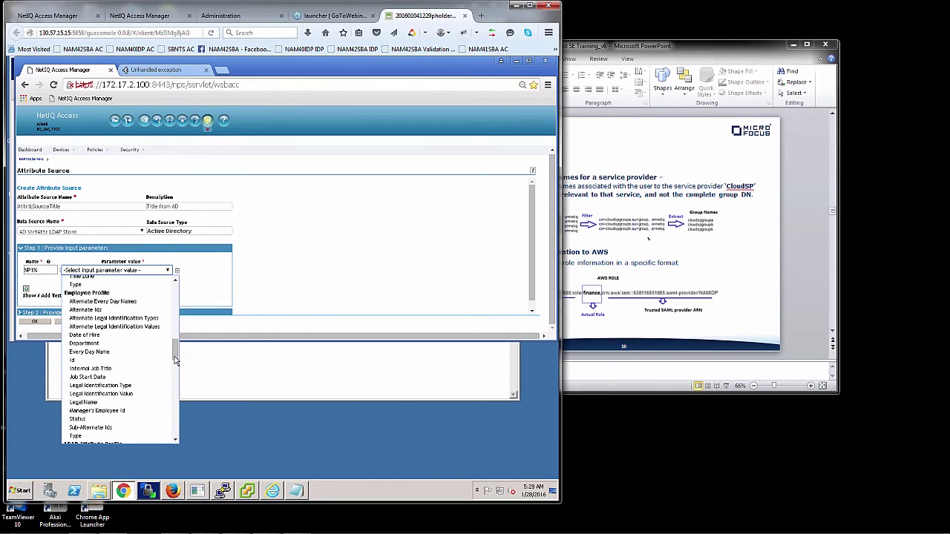
left_click(169, 315)
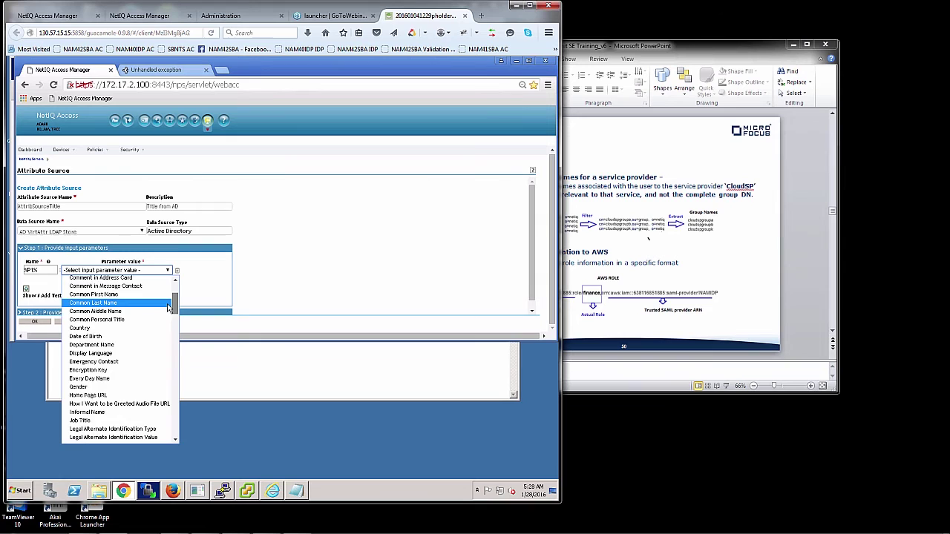
scroll(169, 315, "up", 3)
scroll(169, 315, "down", 10)
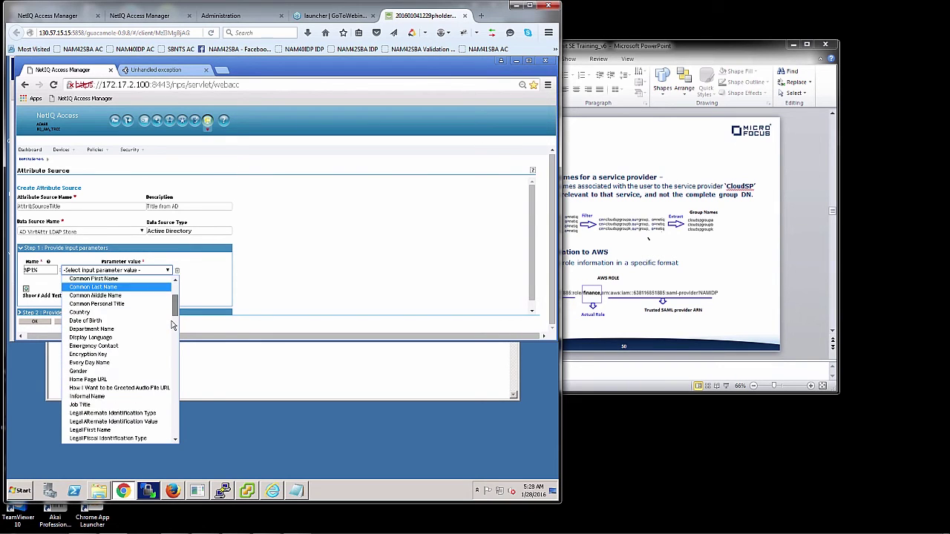
scroll(173, 349, "down", 9)
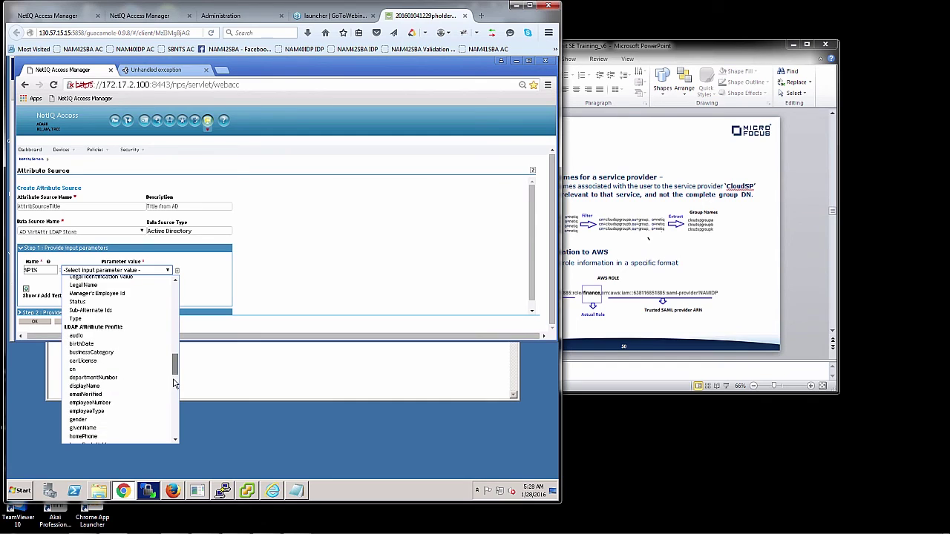
scroll(175, 379, "down", 3)
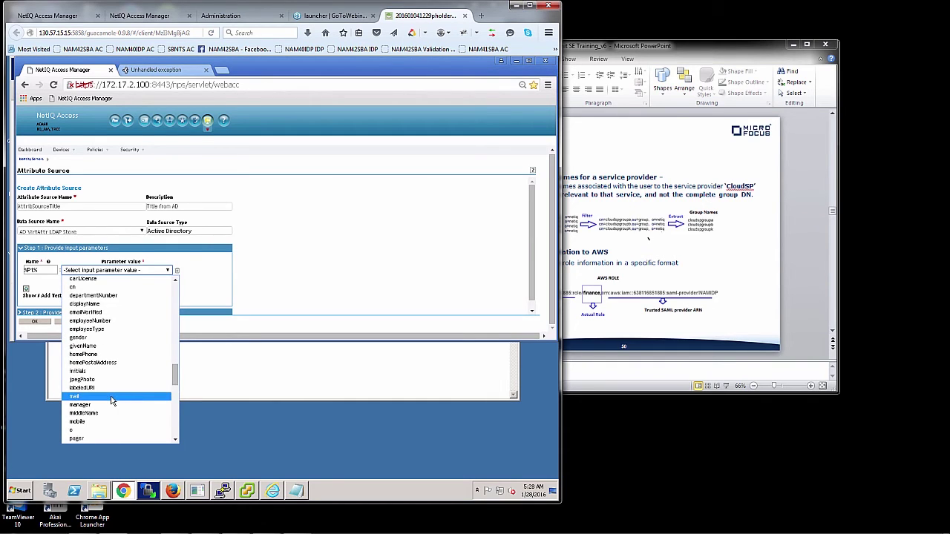
left_click(112, 398)
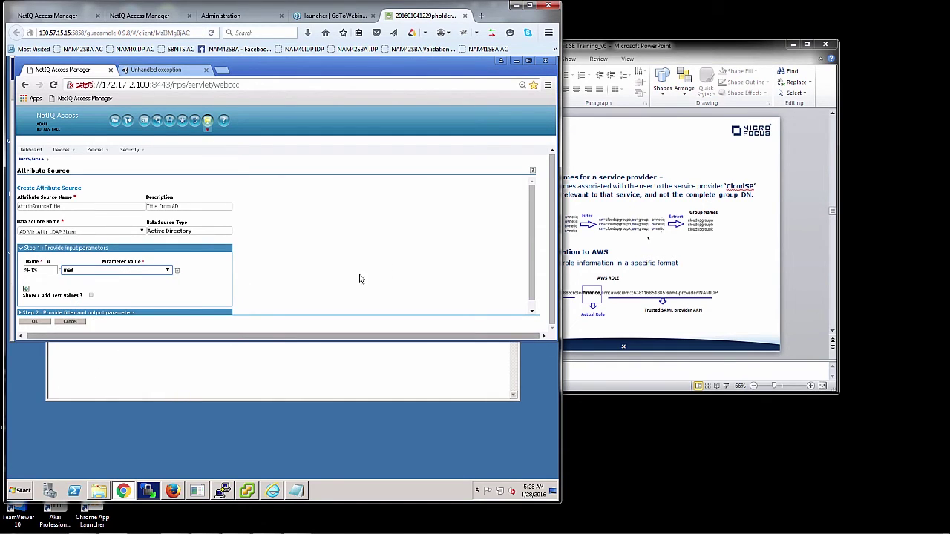
Expand Step 2: Provide filter and output parameters.
left_click(532, 313)
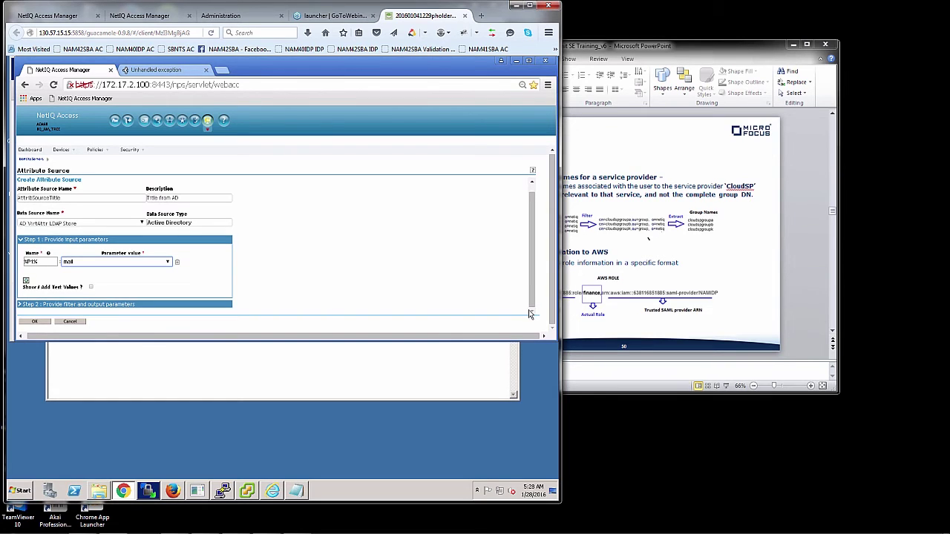
left_click(108, 305)
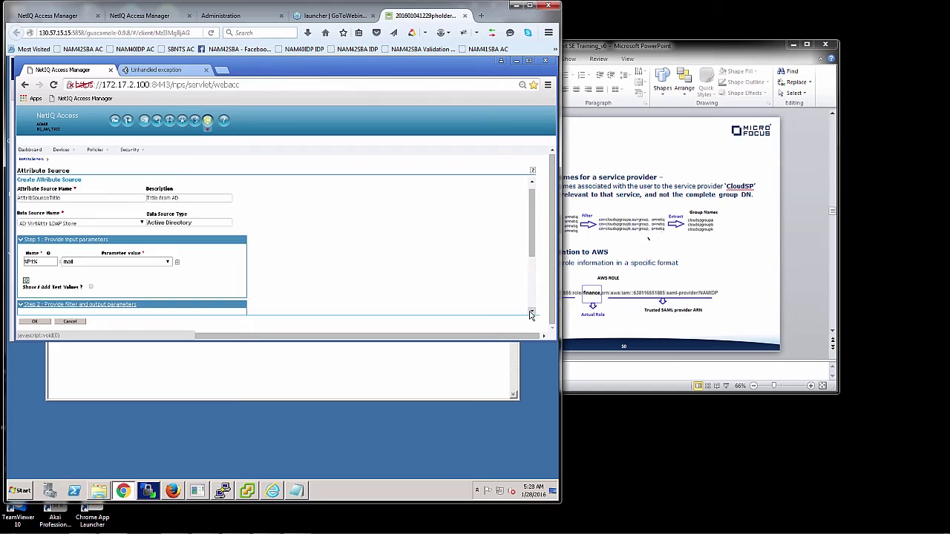
scroll(532, 315, "down", 2)
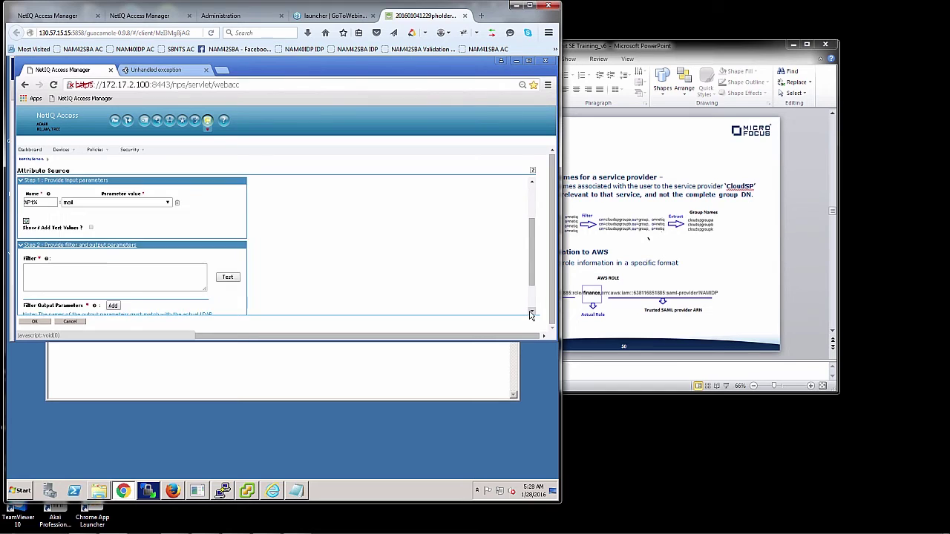
Paste the filter (&(objectclass=*)(mail=%P1%)) from the notes into the Filter box.
left_click(296, 492)
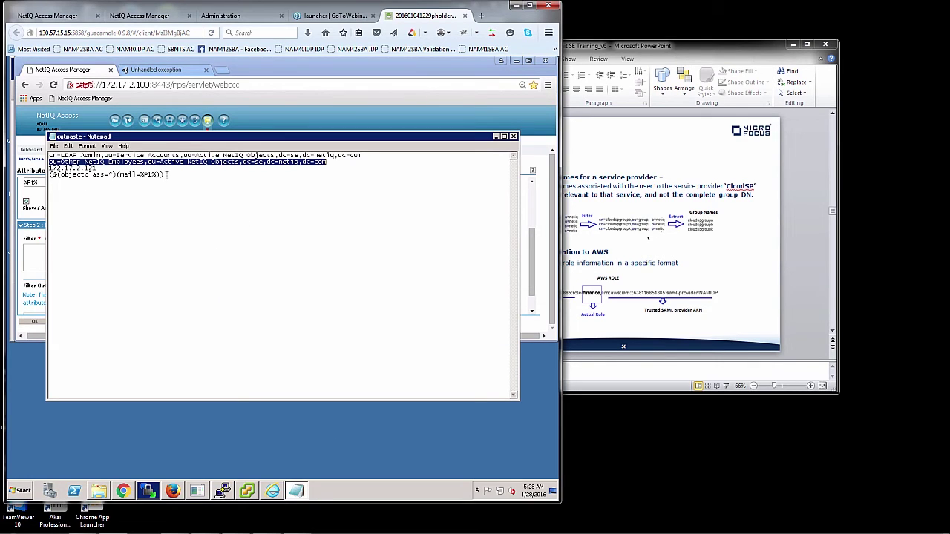
left_click_drag(167, 174, 49, 175)
key("ctrl+c")
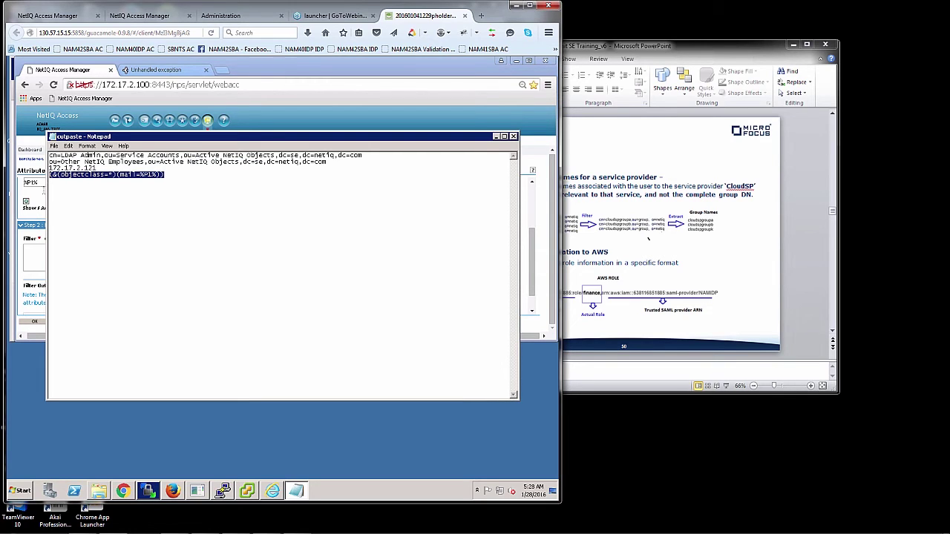
left_click(32, 250)
key("ctrl+v")
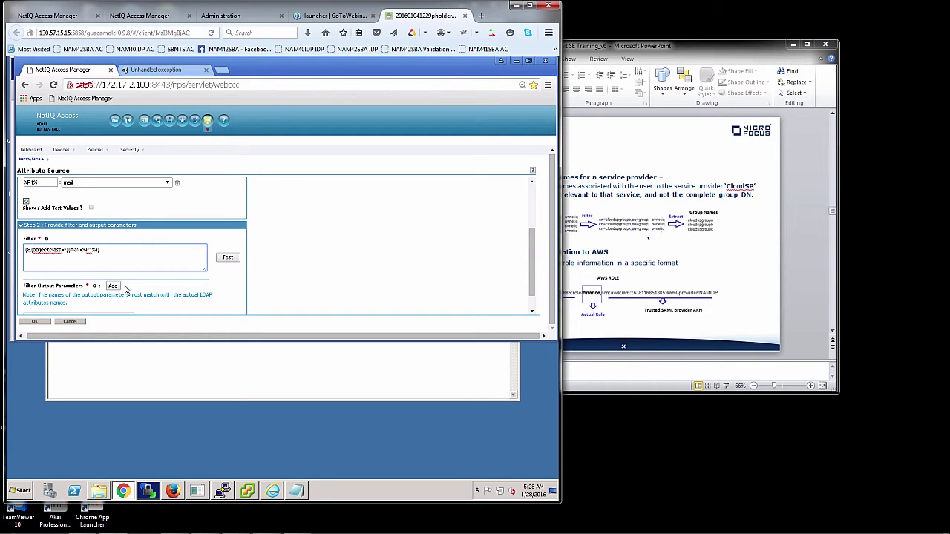
Add title as the filter output parameter.
left_click(114, 287)
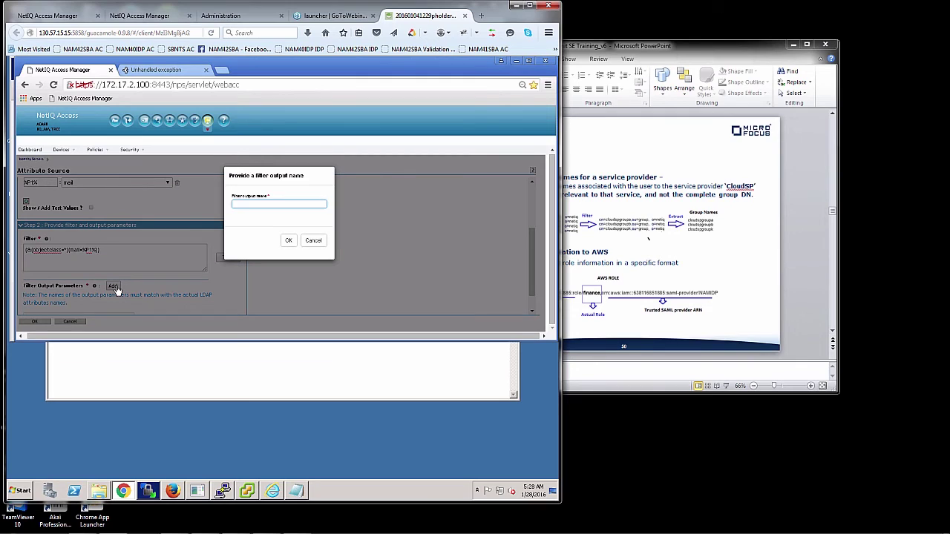
type("title")
left_click(238, 217)
left_click(289, 241)
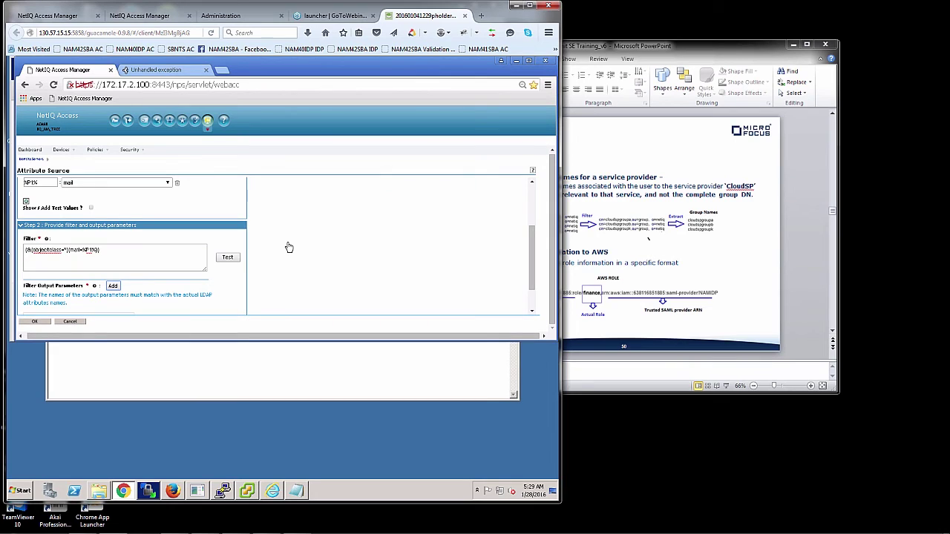
Enable test values and enter the test user's e-mail address for the input parameter.
left_click(91, 208)
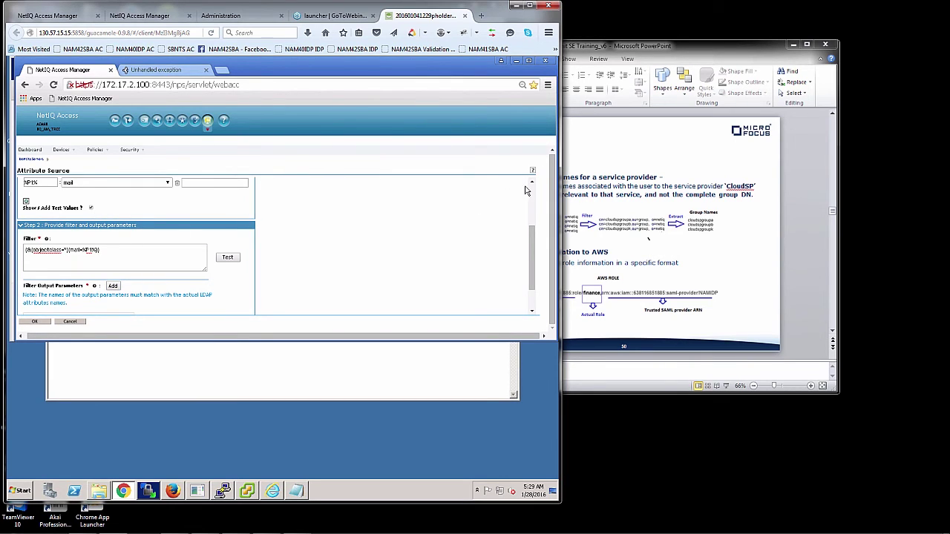
scroll(531, 183, "up", 2)
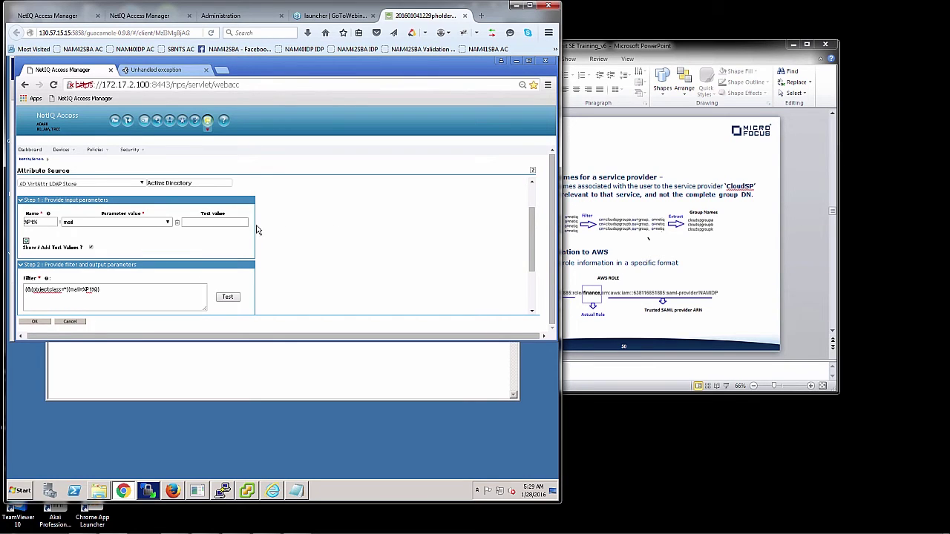
left_click(227, 221)
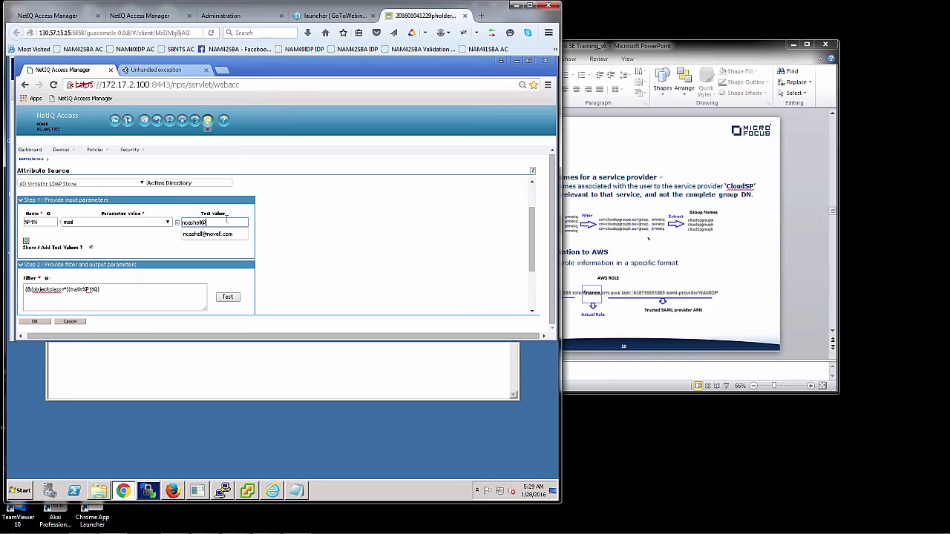
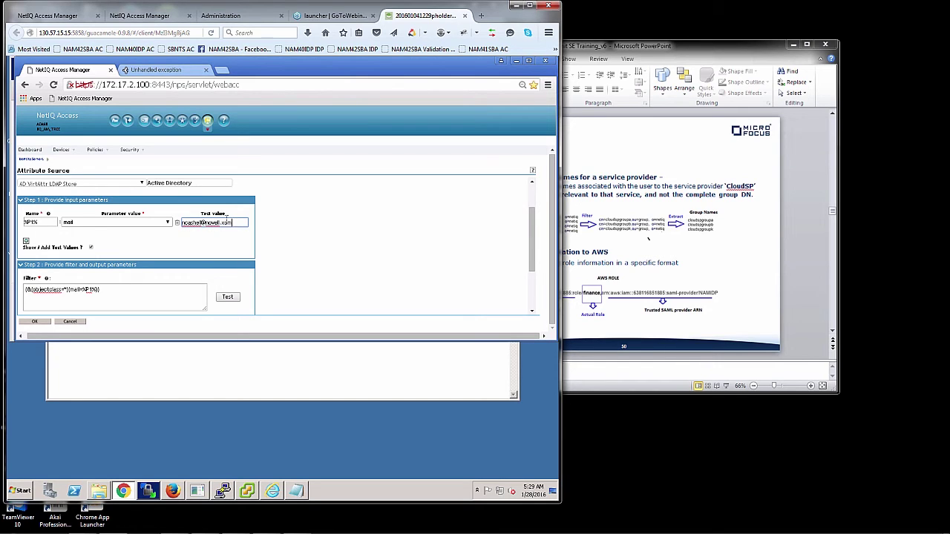
type("c")
left_click(231, 236)
Test the attribute source query, supplying the LDAP admin DN and password as data source credentials.
left_click(229, 297)
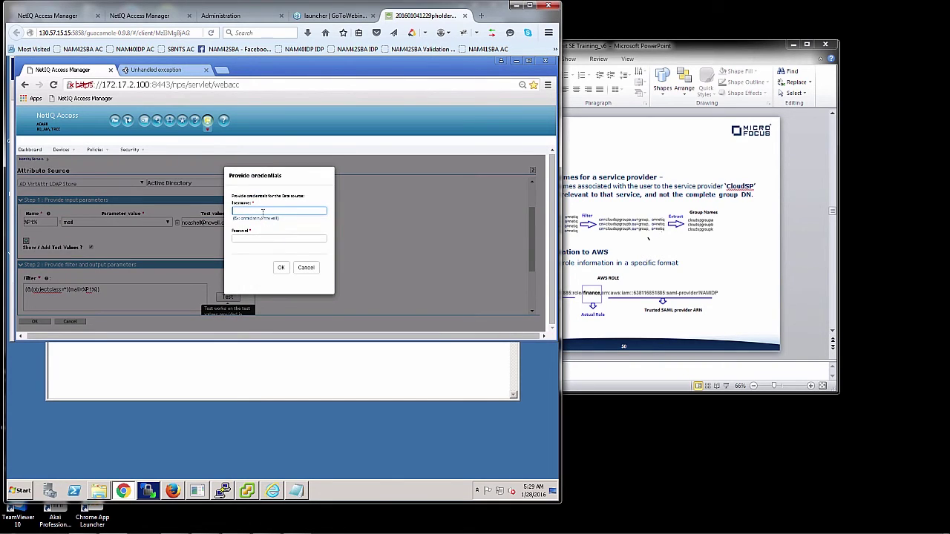
left_click(262, 216)
left_click(263, 223)
left_click(260, 237)
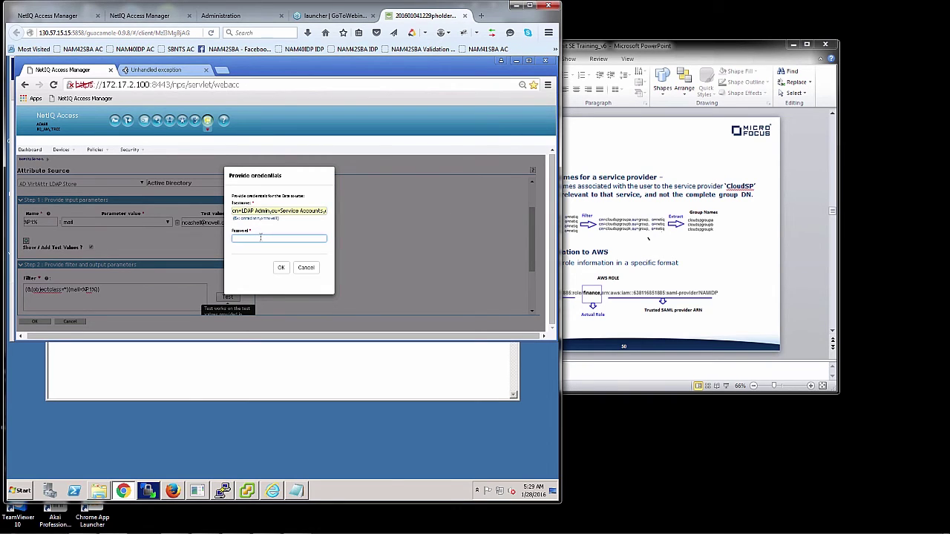
type("•••••••")
key("Return")
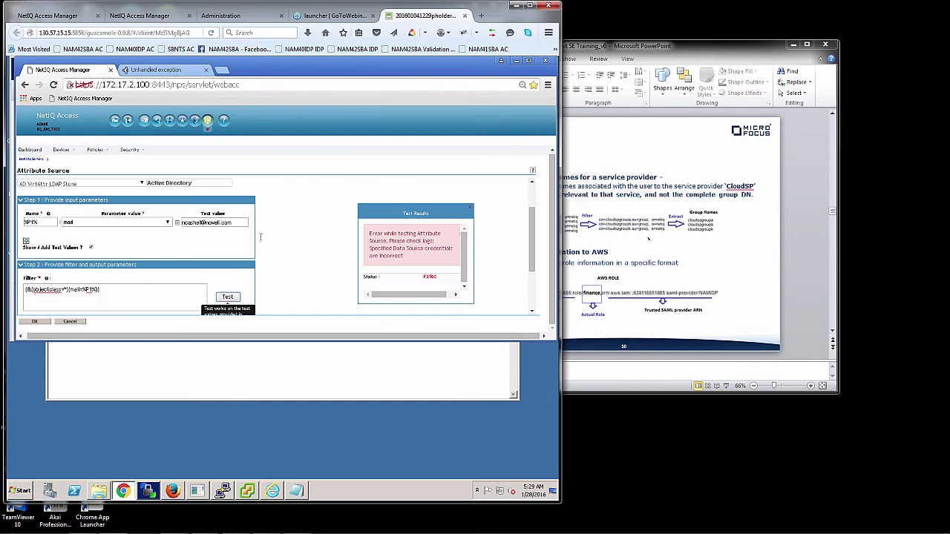
Rerun the test with re-entered LDAP admin credentials until it returns the user's title.
left_click(226, 300)
left_click(251, 212)
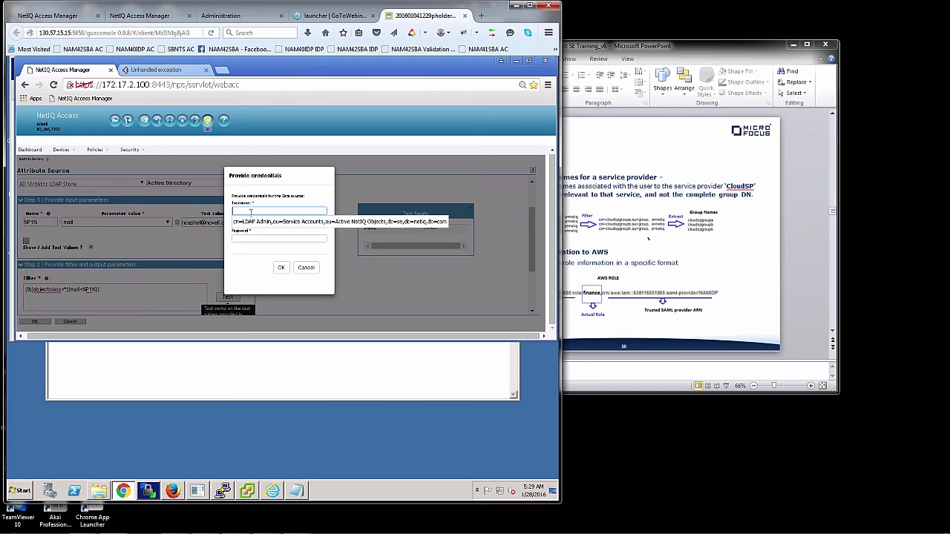
left_click(252, 221)
left_click(250, 237)
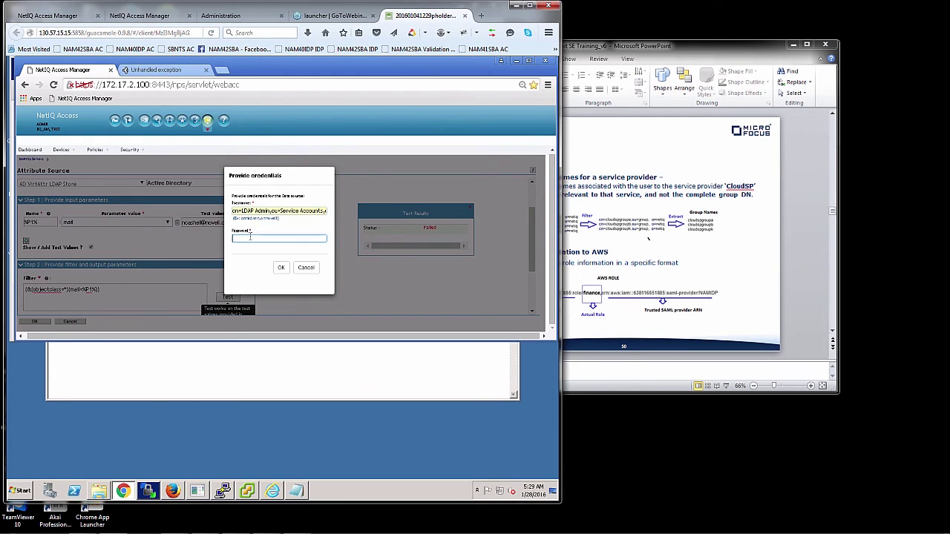
type("•••")
key("Return")
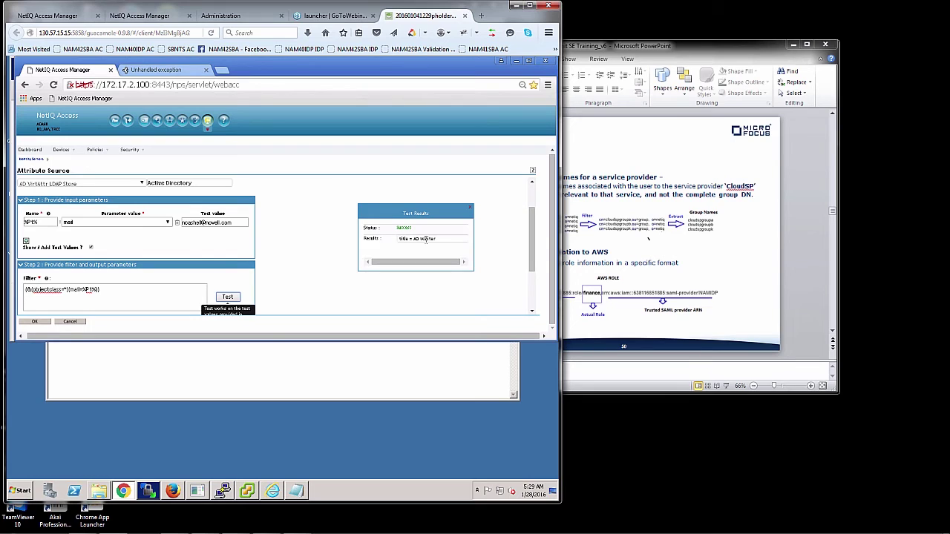
Save the AttribSourceTitle attribute source and begin a new virtual attribute.
left_click(37, 324)
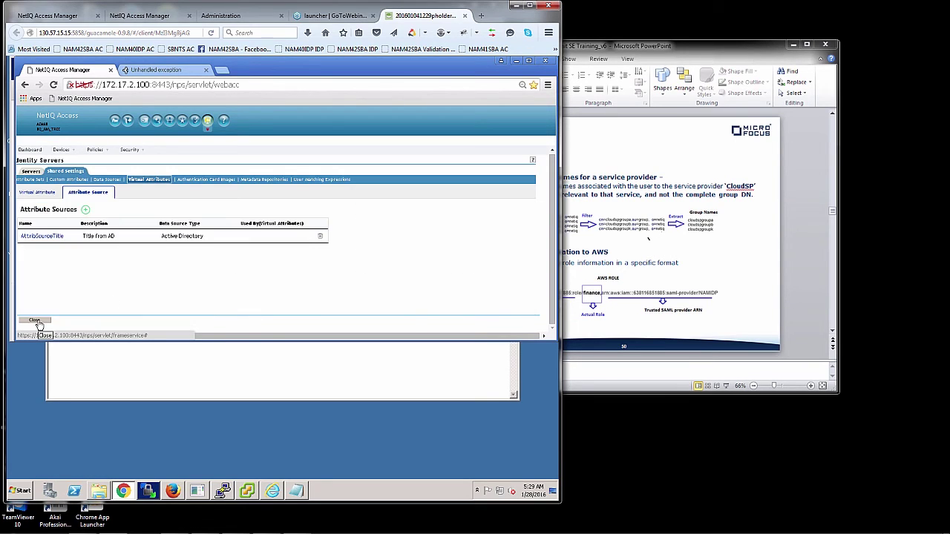
left_click(40, 195)
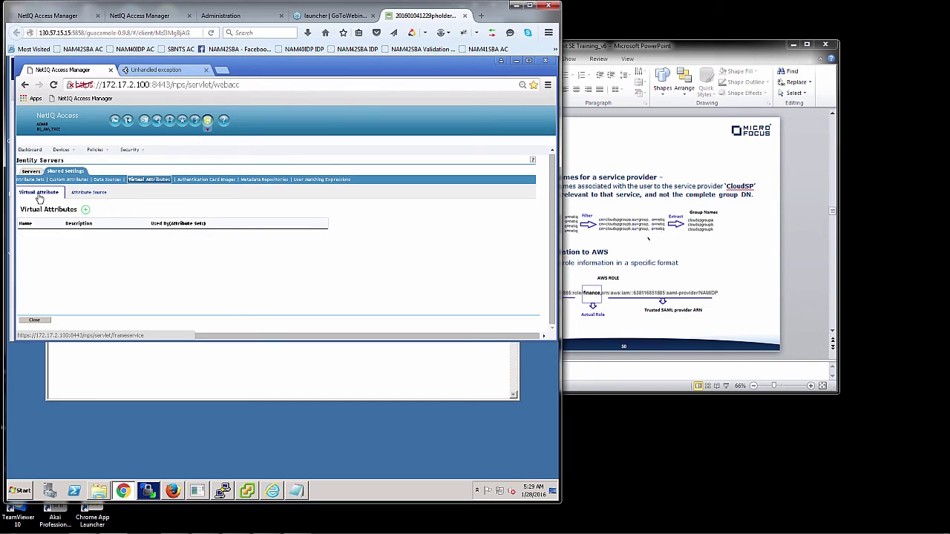
left_click(86, 211)
Name the virtual attribute vTitle with description 'Virtual Attribute for selection'.
left_click(86, 207)
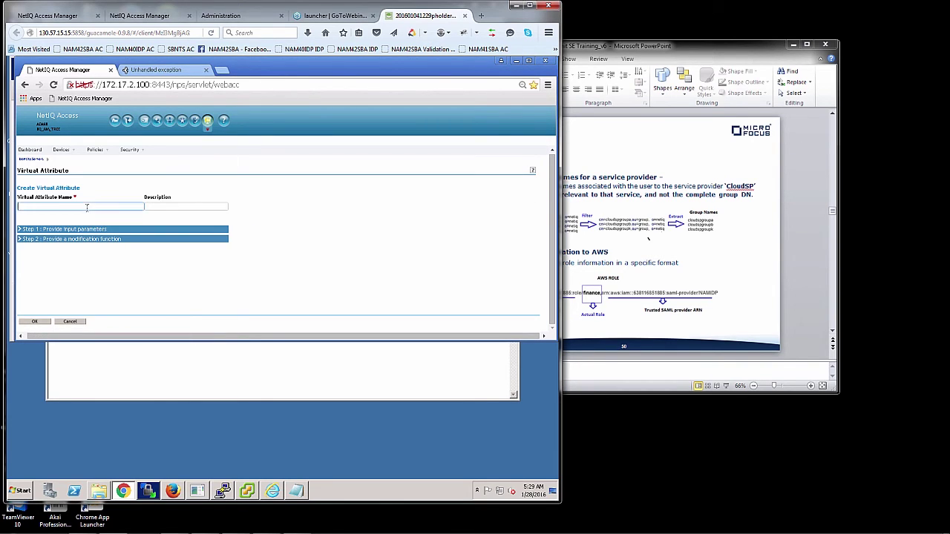
type("vT")
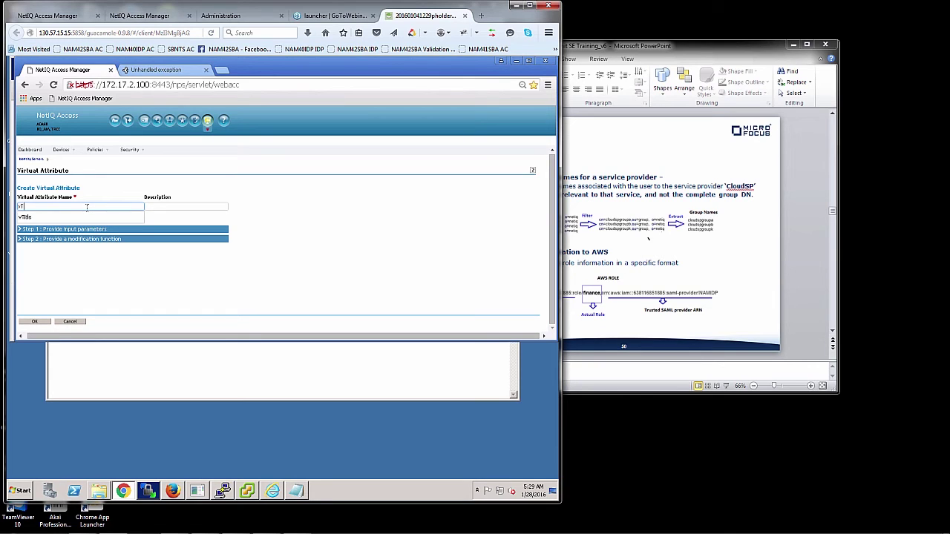
type("i")
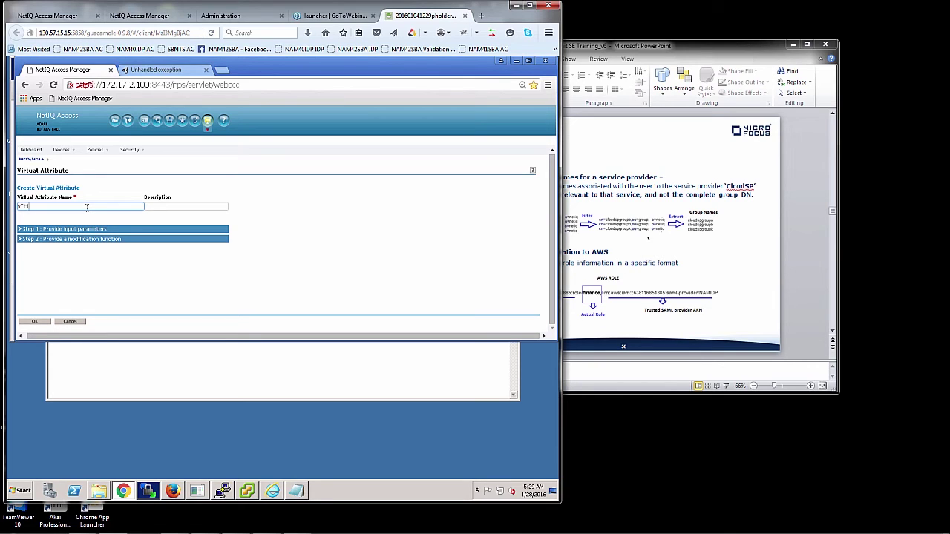
key("BackSpace")
left_click(75, 216)
left_click(155, 206)
type("virtual at")
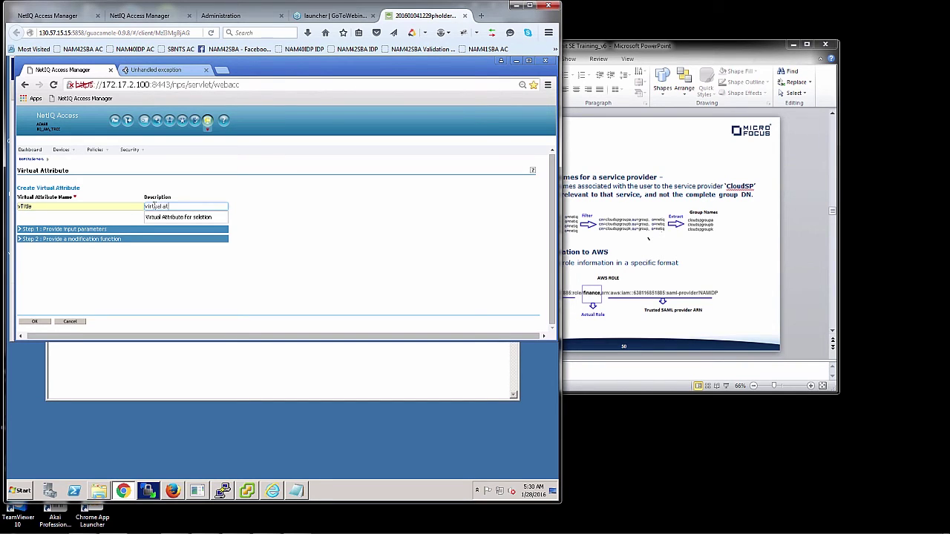
type("tribute for selection")
left_click(156, 218)
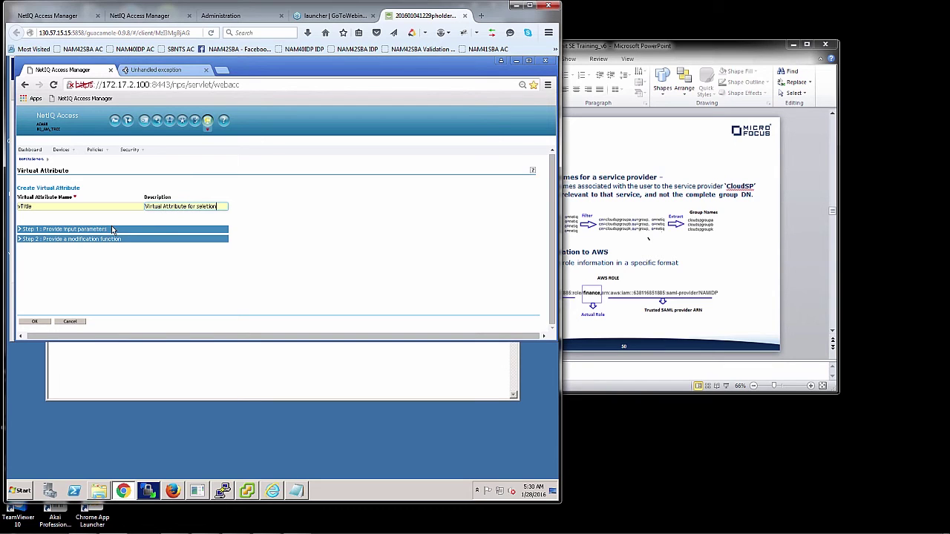
Set vTitle's input parameter P1 to the AttribSourceTitle:title attribute.
left_click(99, 231)
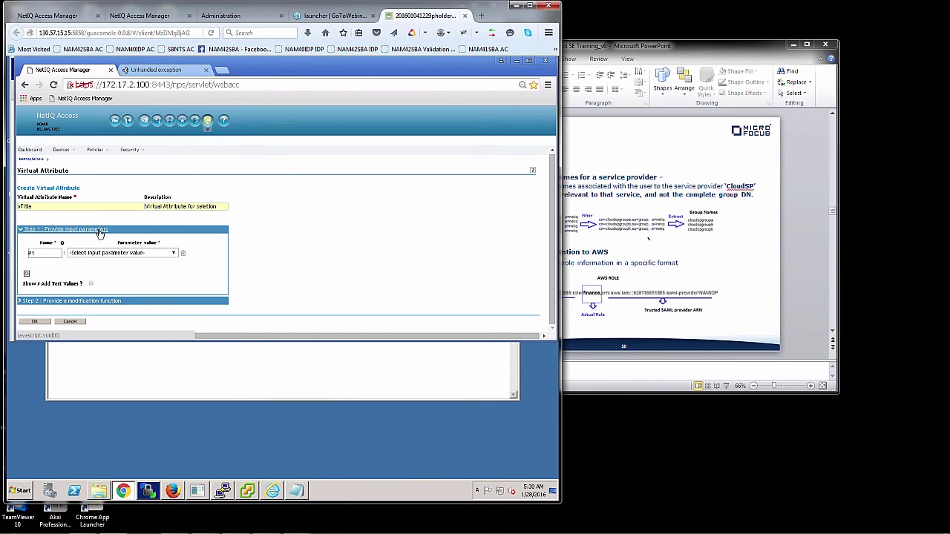
left_click(104, 254)
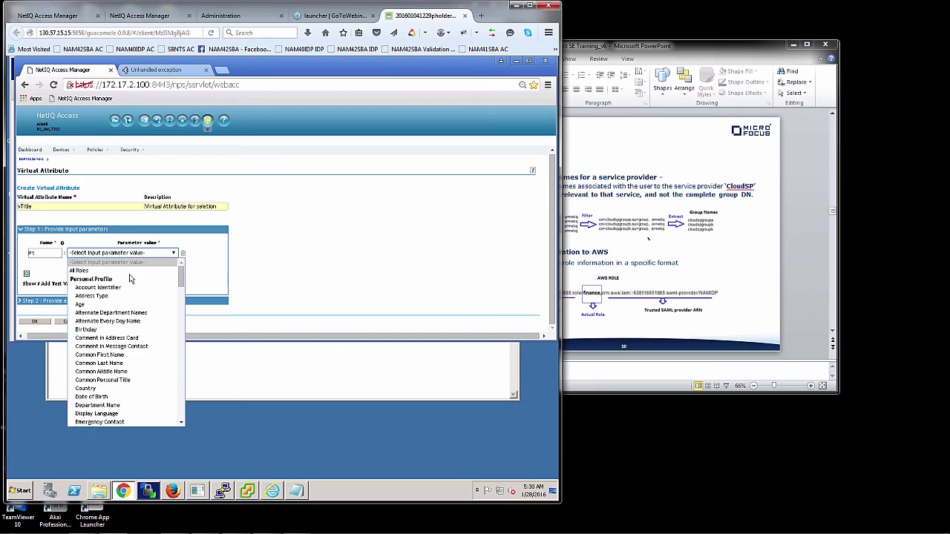
scroll(178, 335, "down", 2)
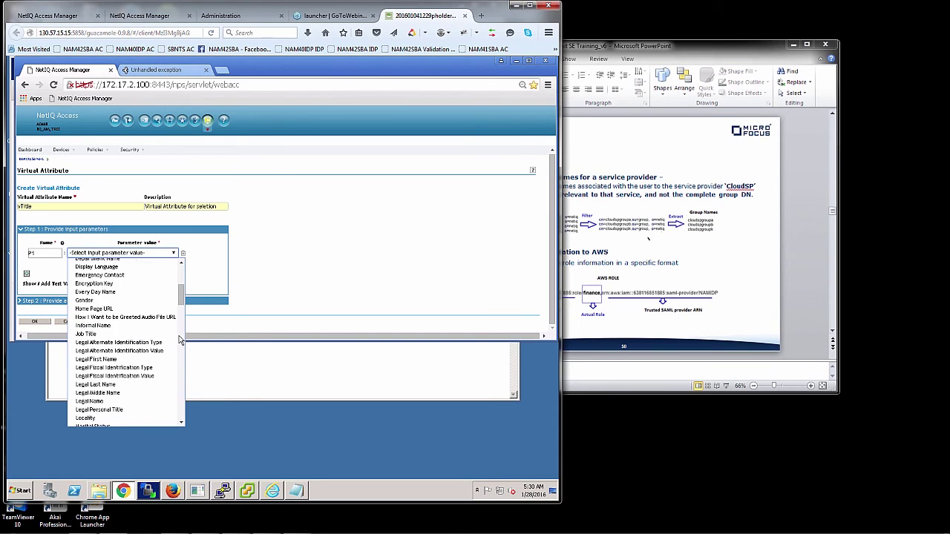
scroll(179, 339, "down", 2)
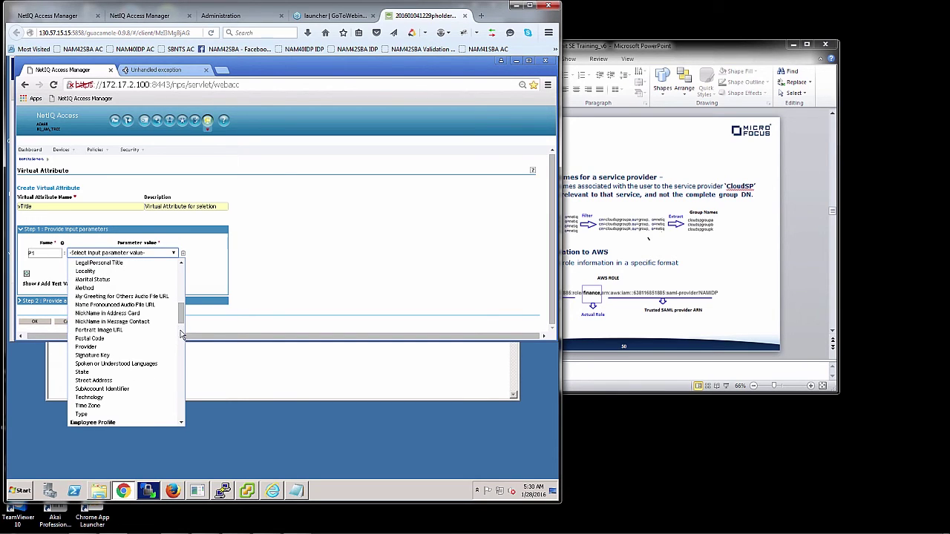
left_click_drag(180, 311, 185, 343)
scroll(184, 343, "down", 2)
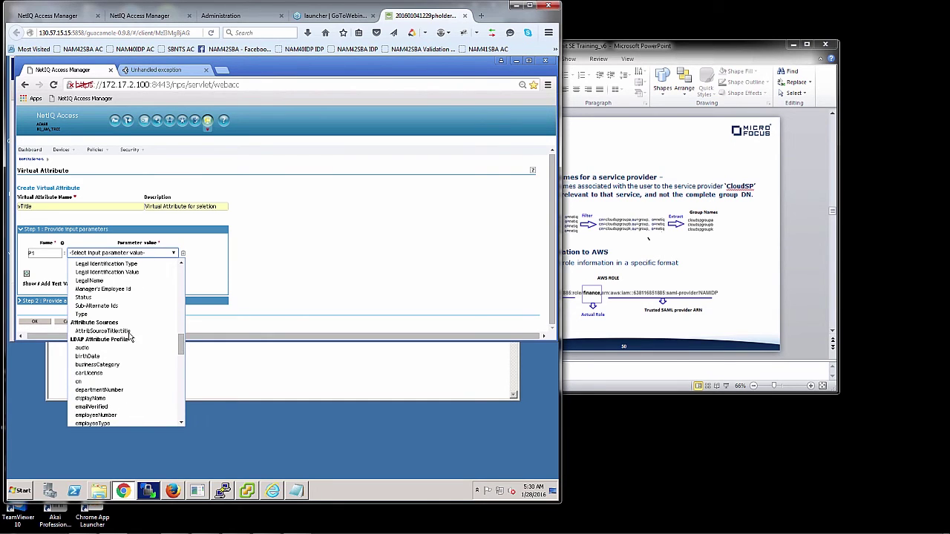
left_click(130, 333)
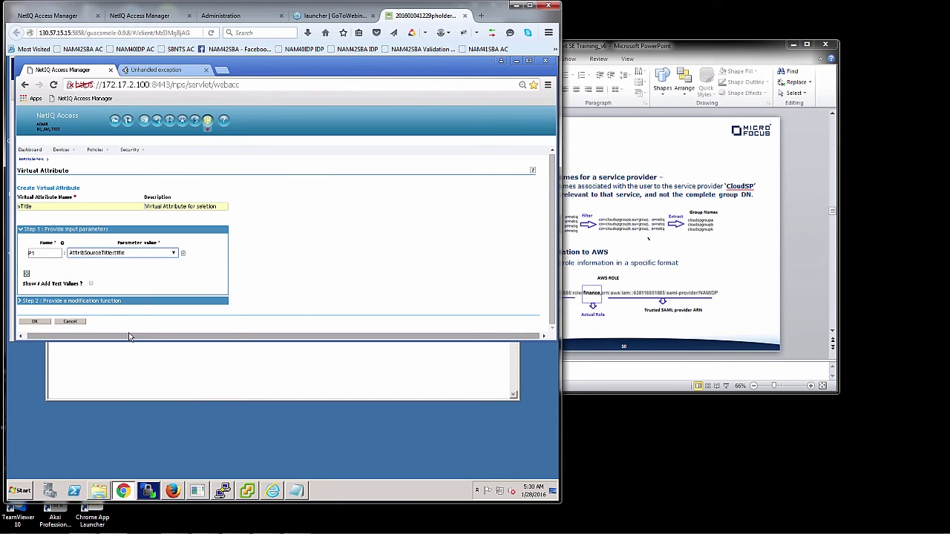
left_click(103, 301)
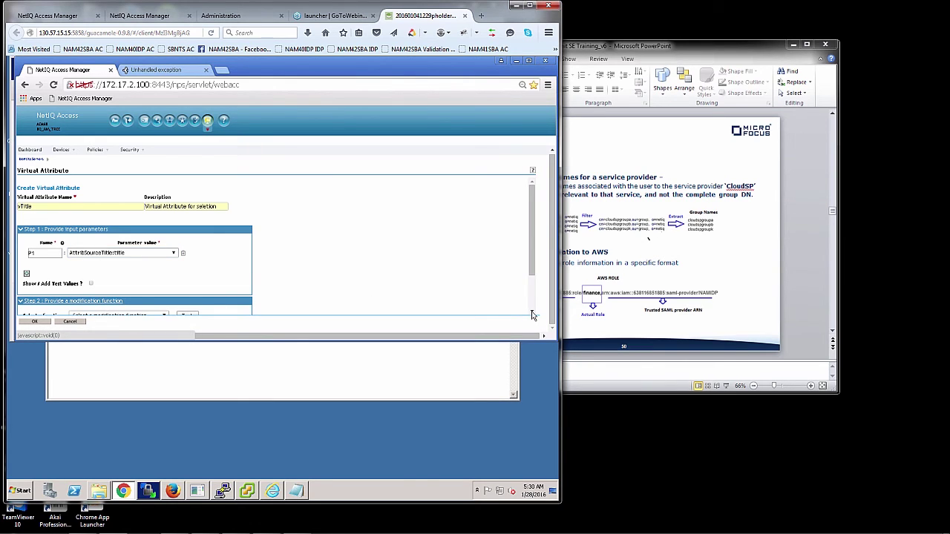
Choose the Find and Replace function with AD as the text to find.
scroll(532, 314, "down", 3)
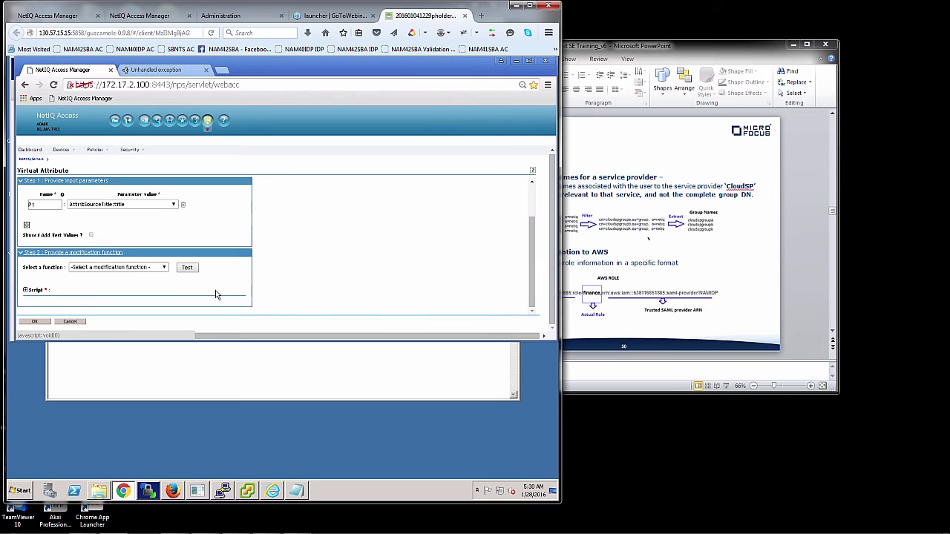
left_click(165, 268)
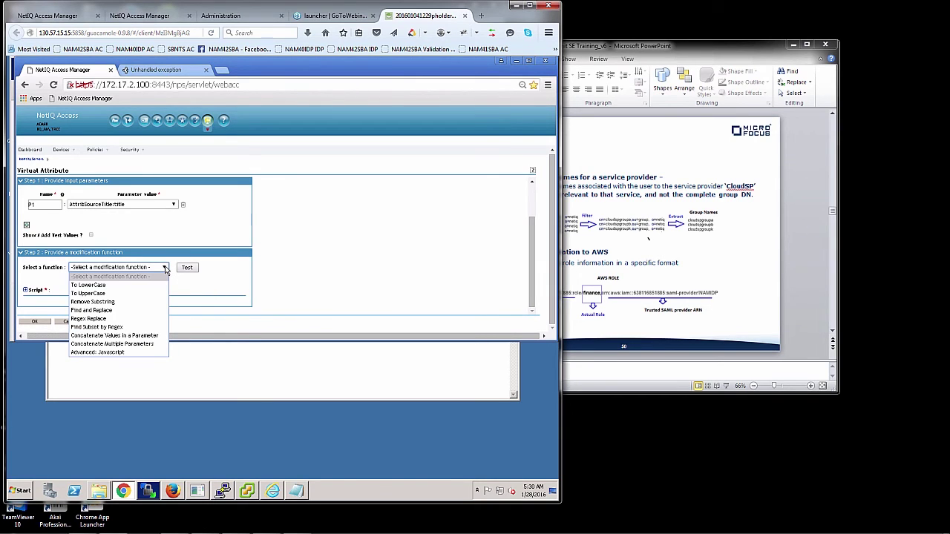
left_click(135, 311)
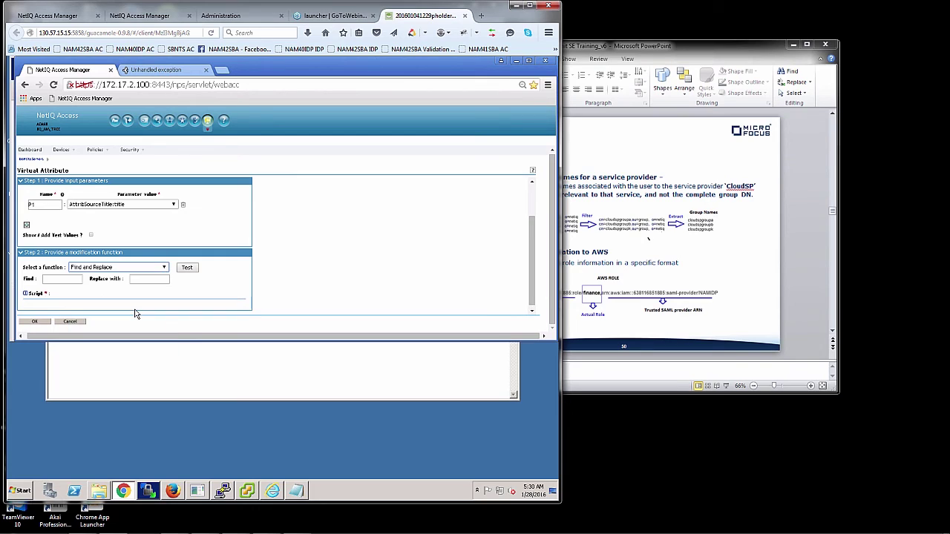
left_click(82, 279)
type("AD")
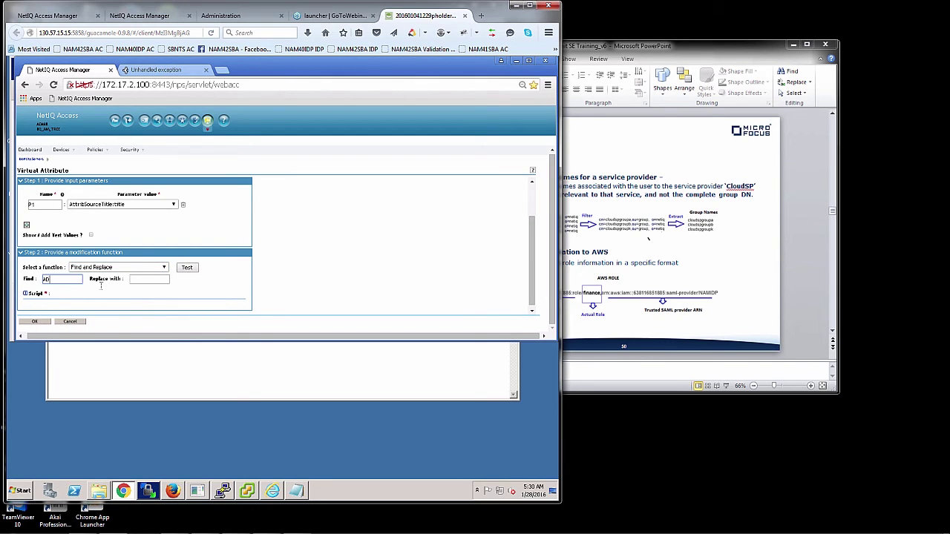
left_click(134, 278)
Replace AD with 'Get rid of AD', check the generated script, and save vTitle.
left_click(533, 316)
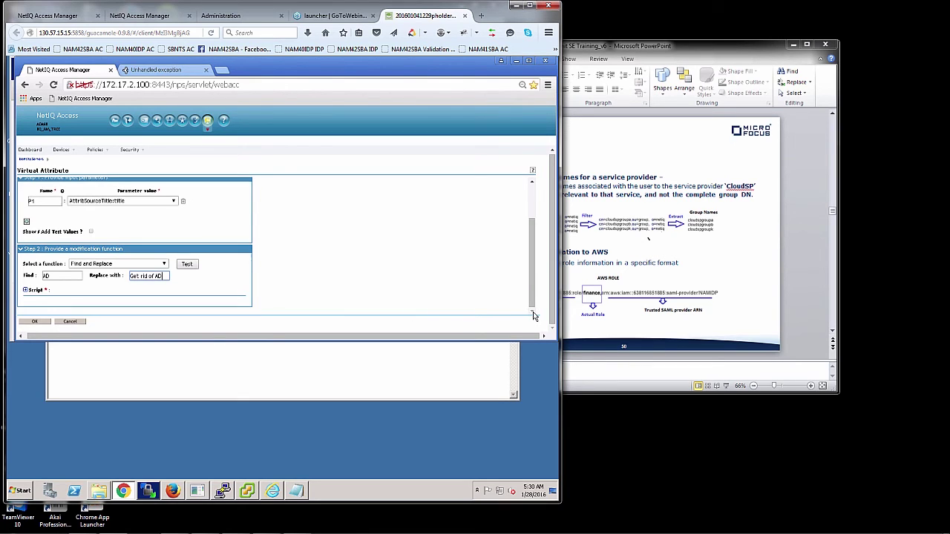
left_click(26, 290)
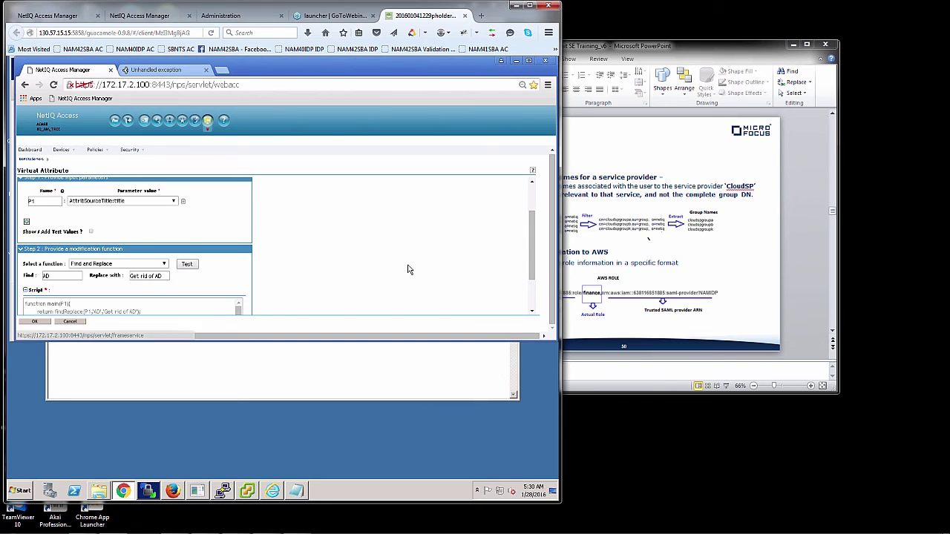
left_click(531, 313)
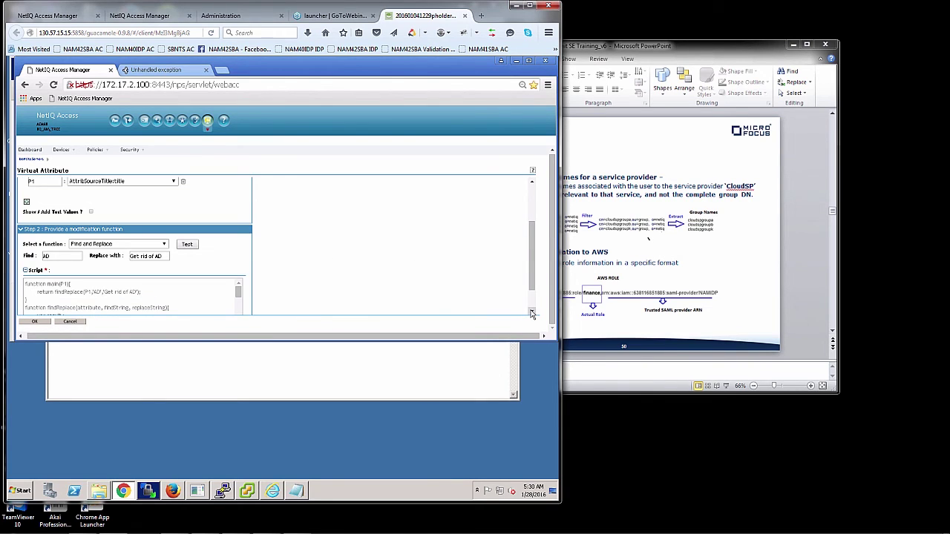
left_click(164, 245)
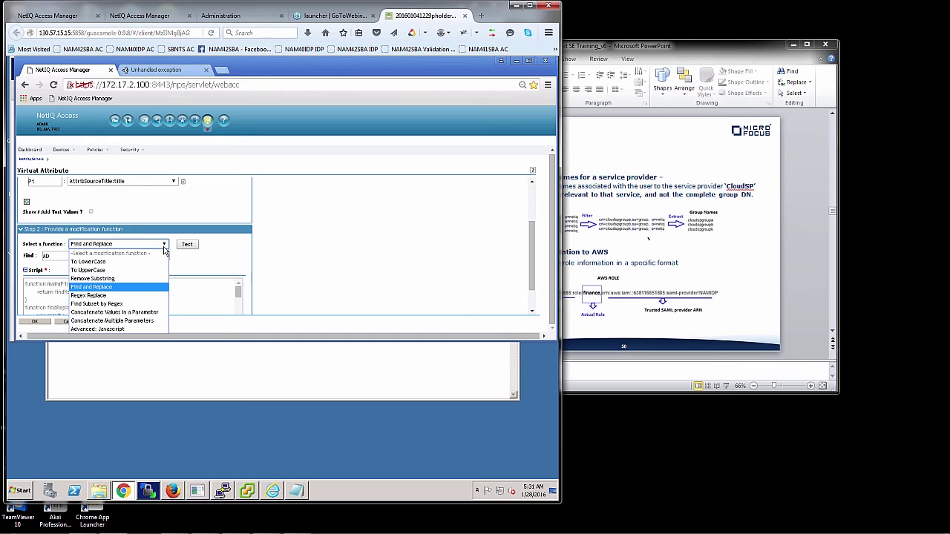
left_click(164, 249)
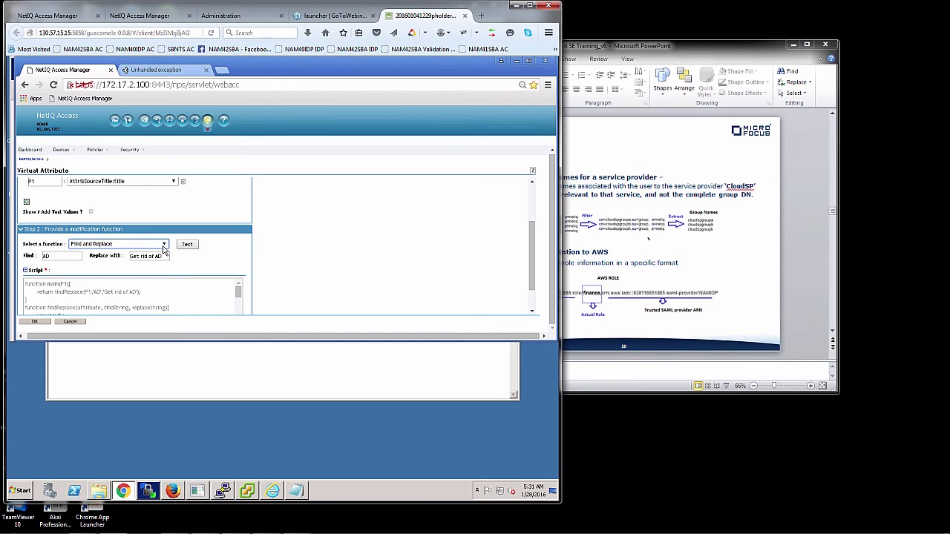
left_click(42, 323)
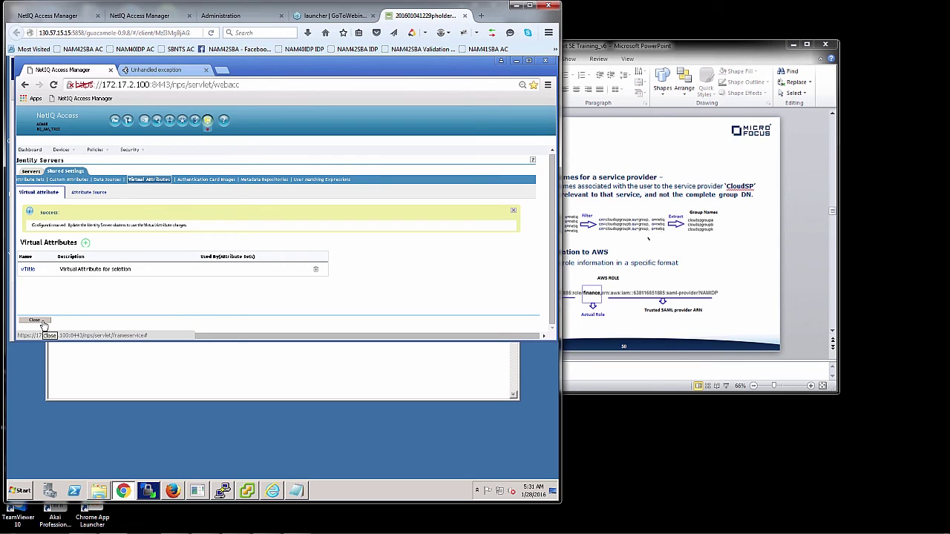
Add a Virtual Attribute:vTitle local attribute mapping to SummitAttrSet and save the set.
left_click(73, 183)
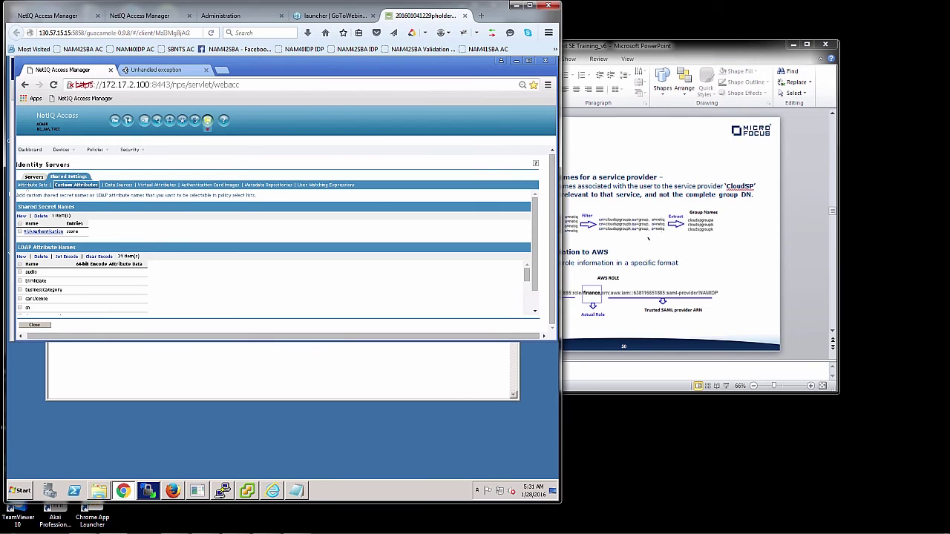
left_click(29, 185)
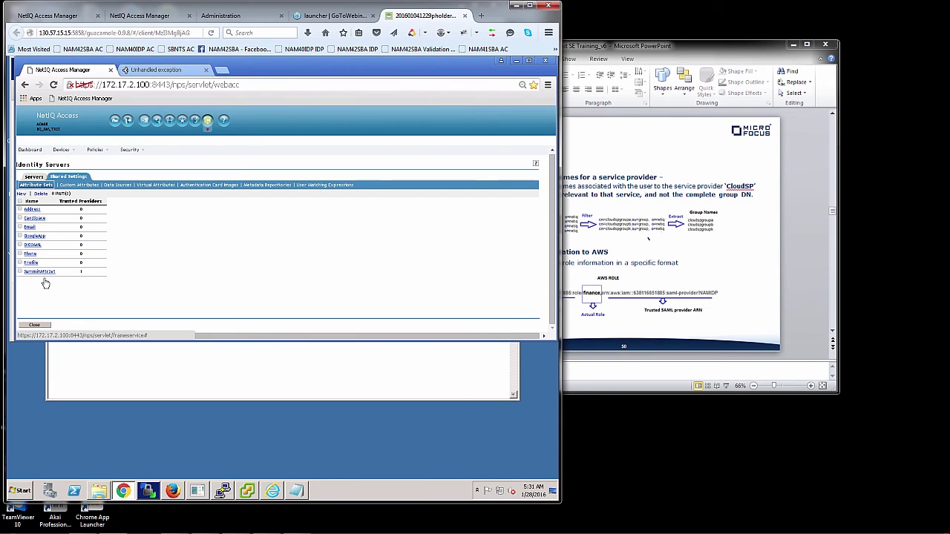
left_click(42, 273)
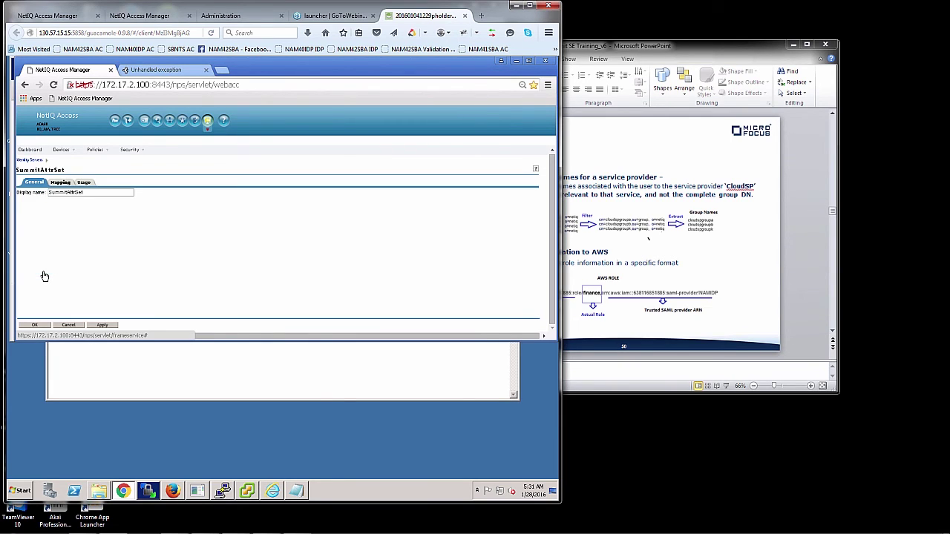
left_click(61, 182)
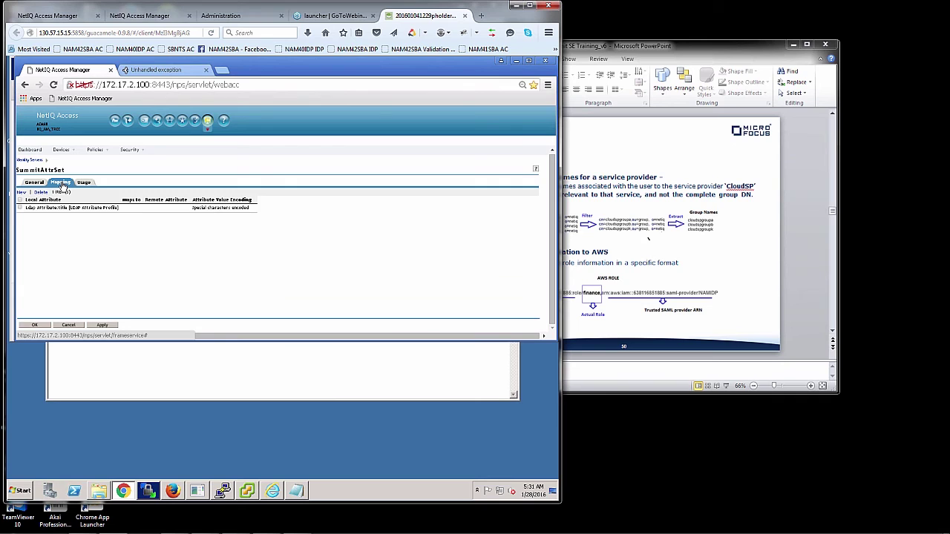
left_click(21, 192)
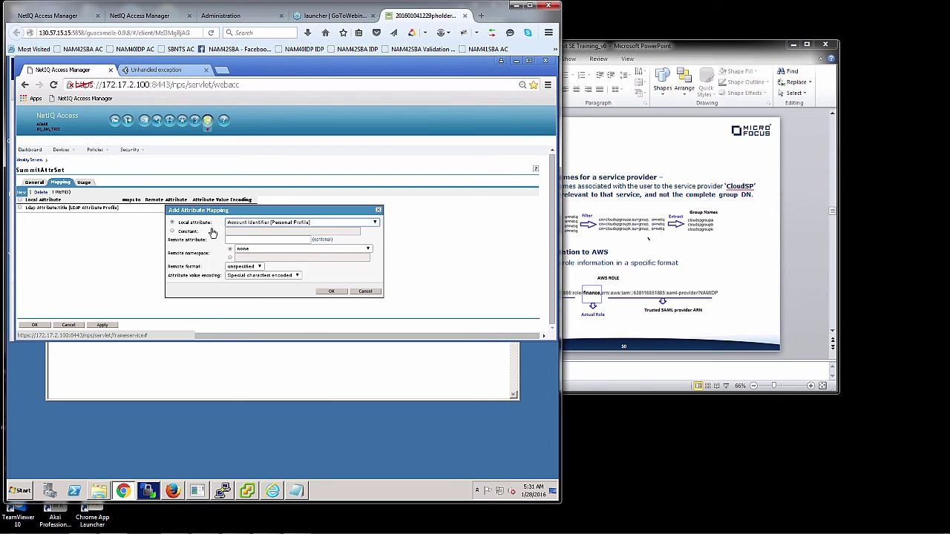
left_click(246, 223)
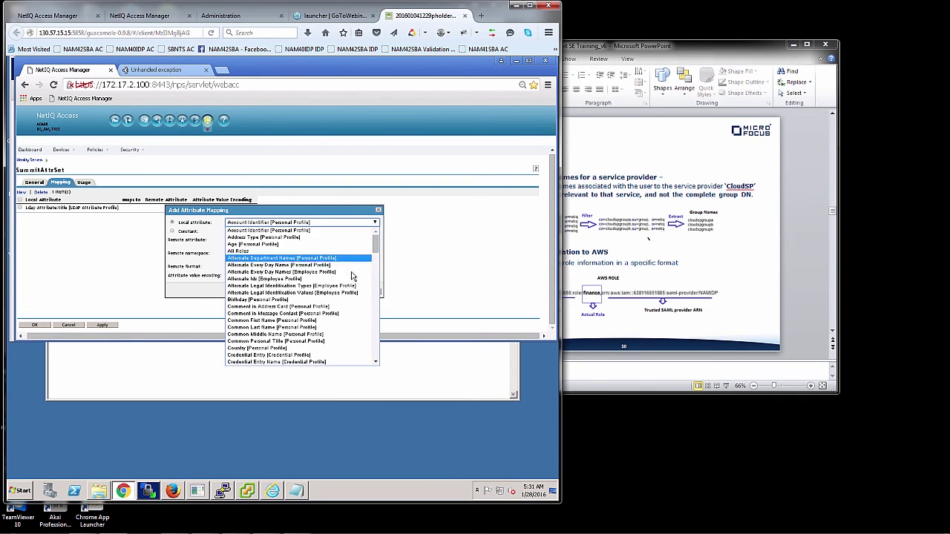
left_click(376, 319)
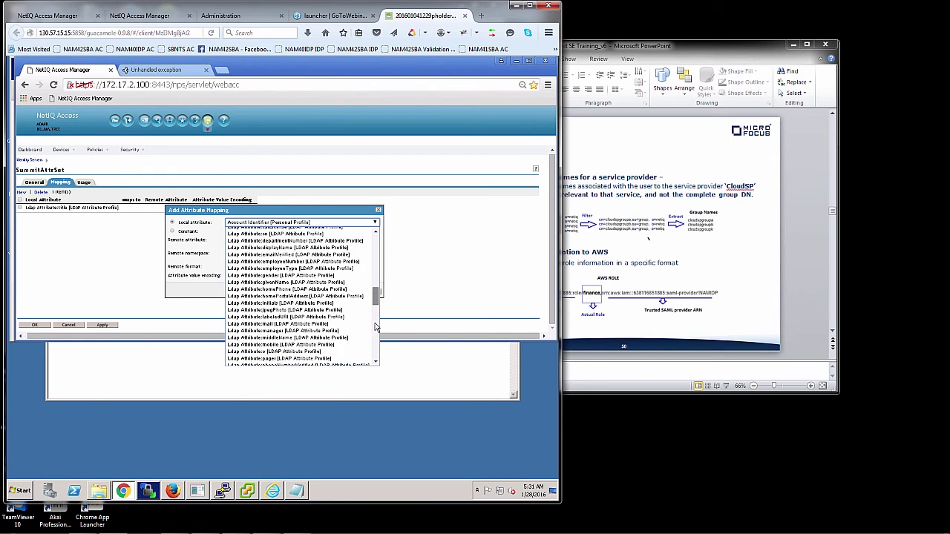
scroll(377, 327, "down", 10)
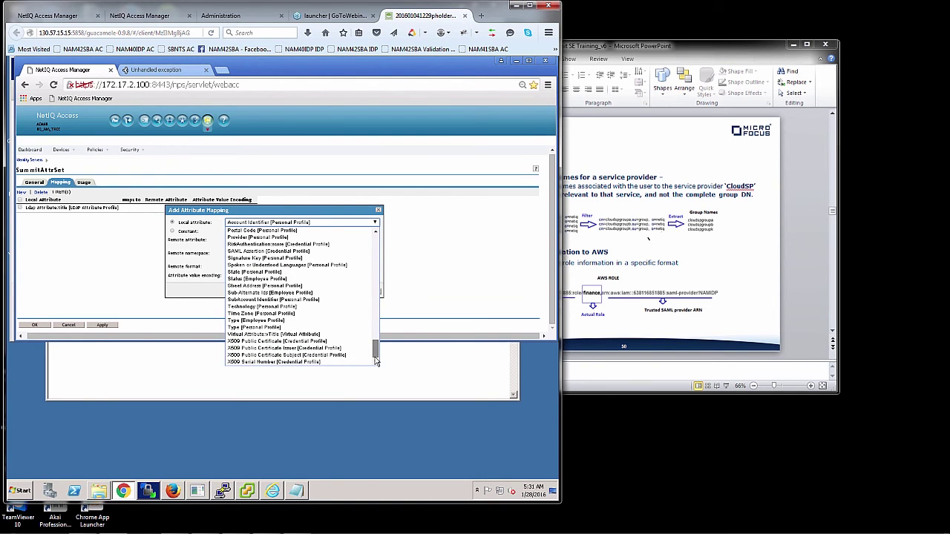
left_click(328, 336)
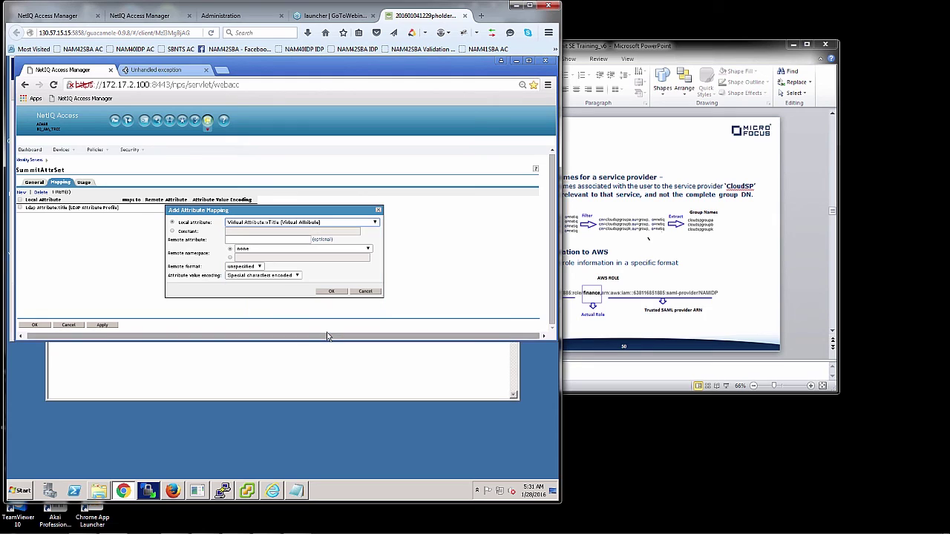
left_click(332, 291)
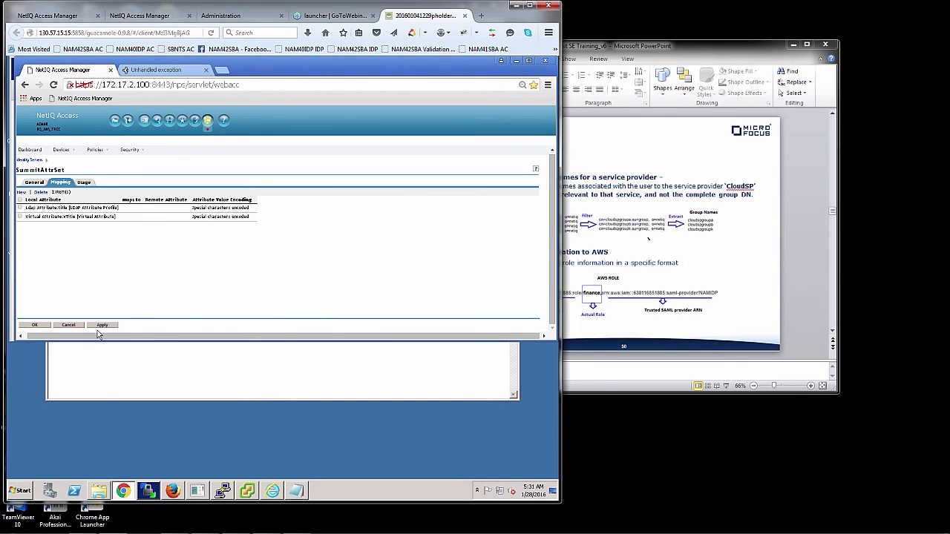
left_click(36, 325)
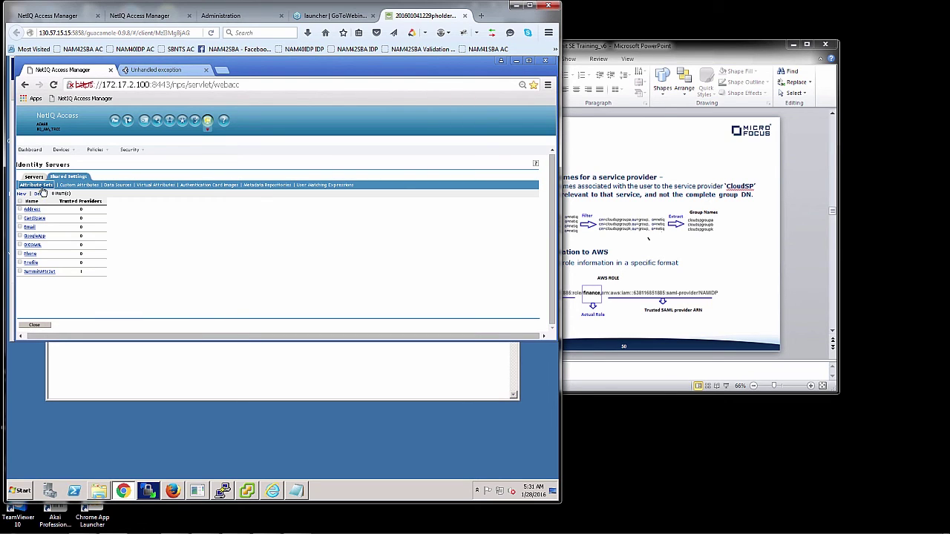
In IDP-Cluster's SAML 2.0 AccessSummitIDP provider, move vTitle to Send with authentication.
mouse_move(63, 156)
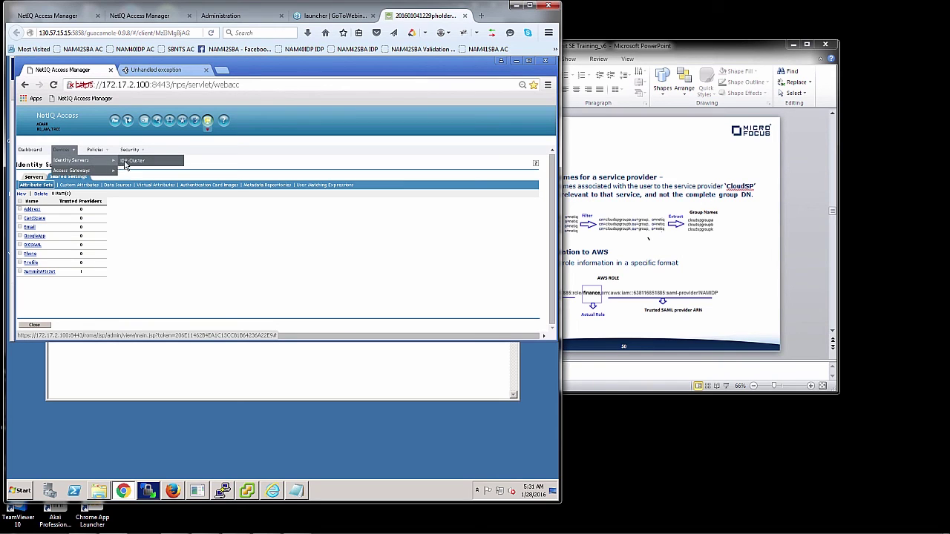
left_click(126, 162)
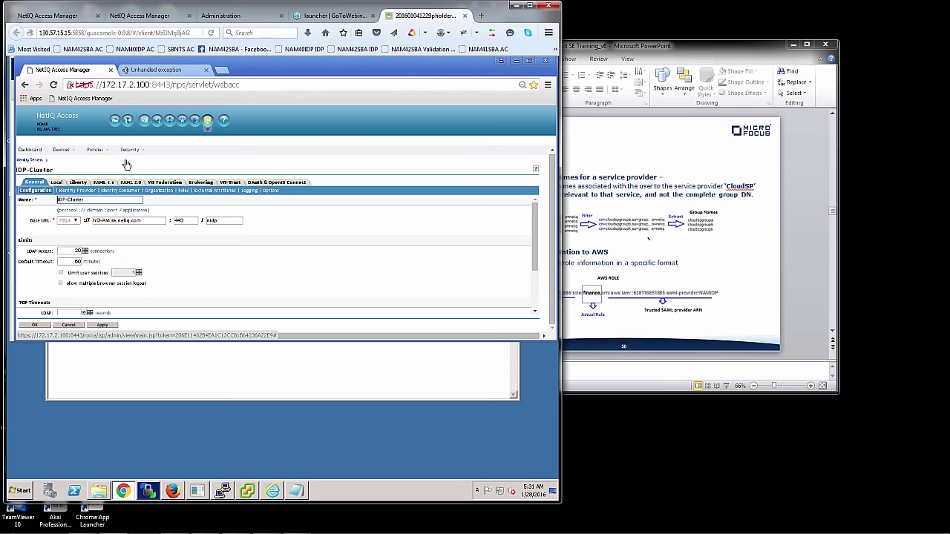
left_click(129, 182)
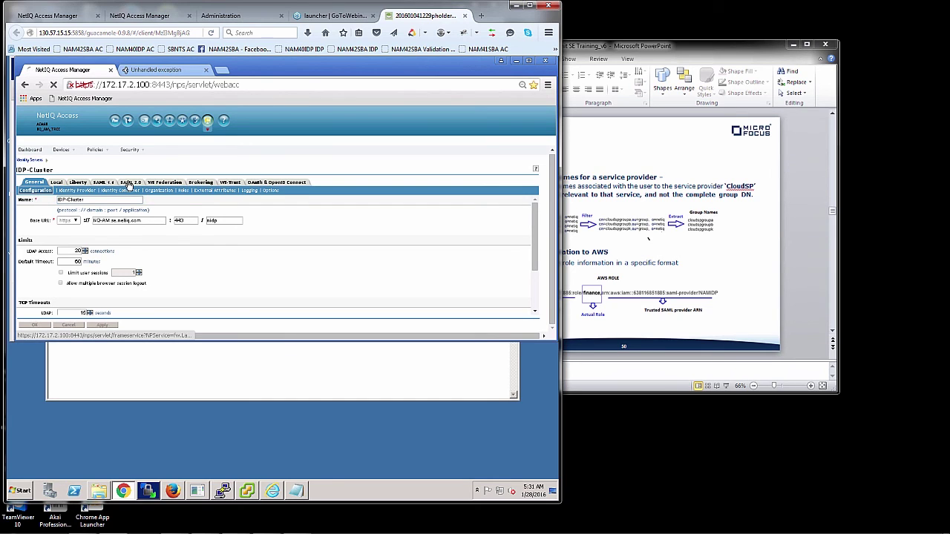
left_click(51, 243)
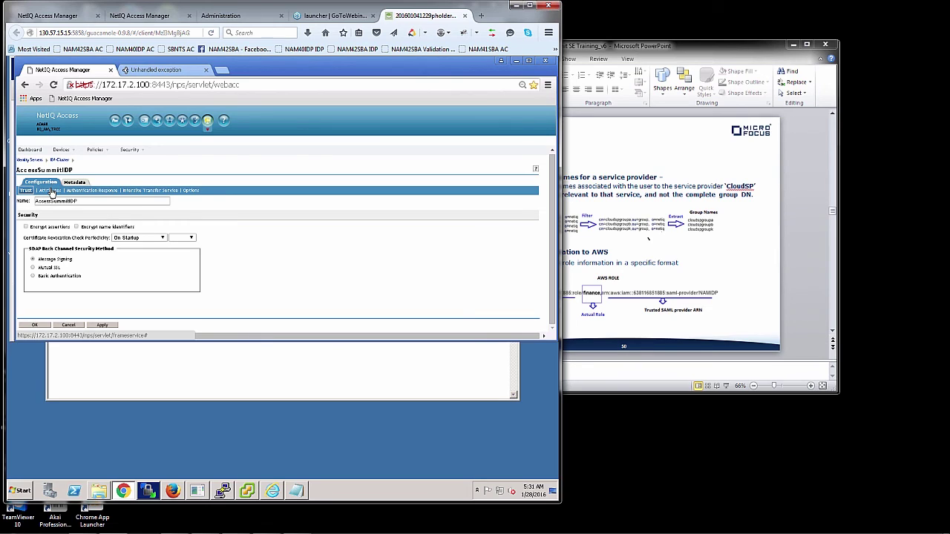
left_click(49, 191)
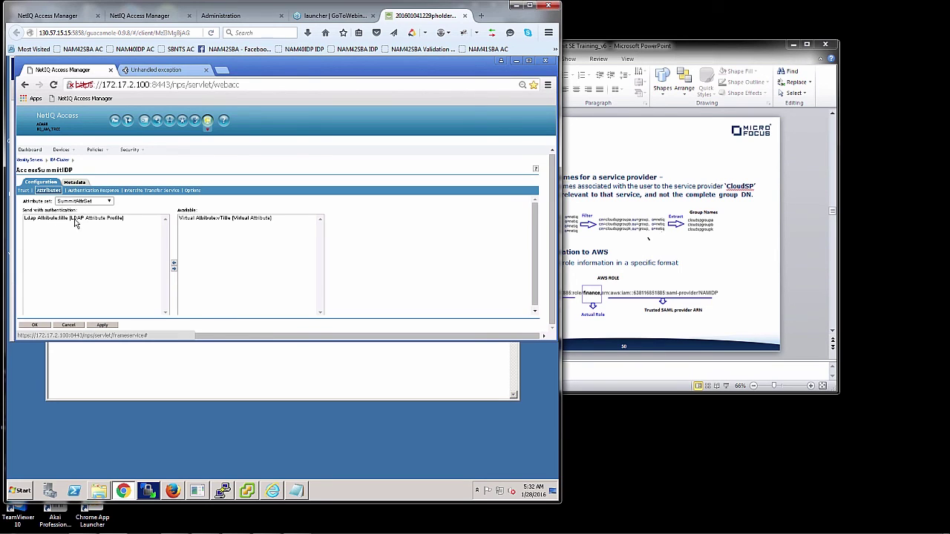
double_click(199, 218)
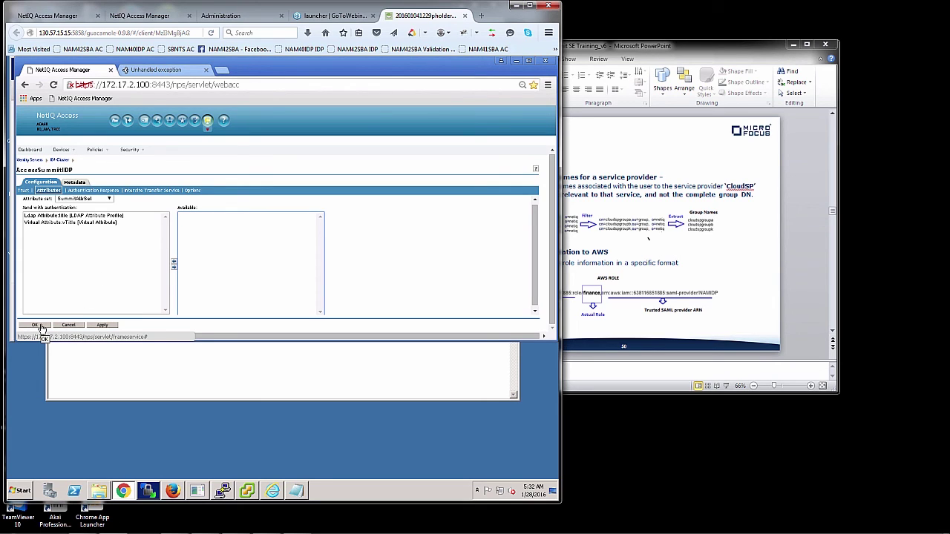
Save the AccessSummitIDP and IDP-Cluster settings and confirm Update All on the identity server.
left_click(41, 325)
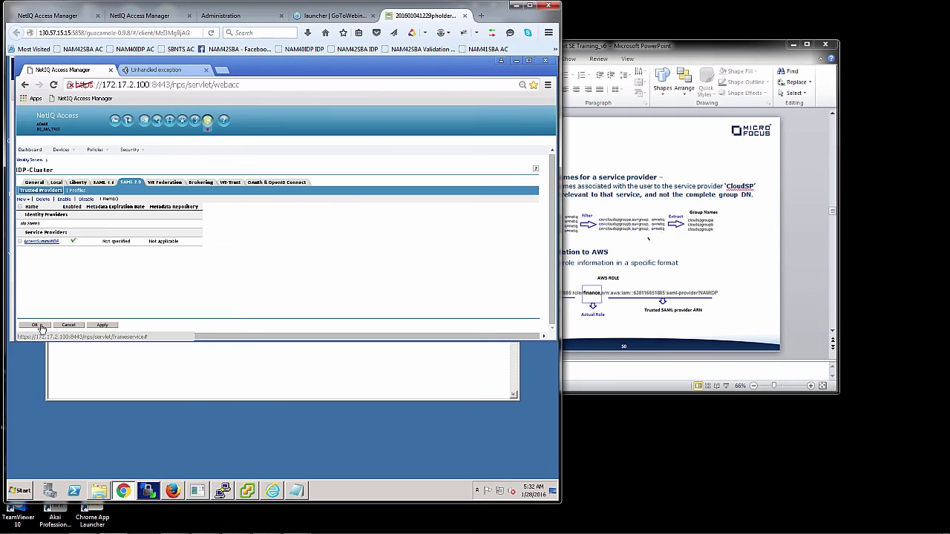
left_click(42, 327)
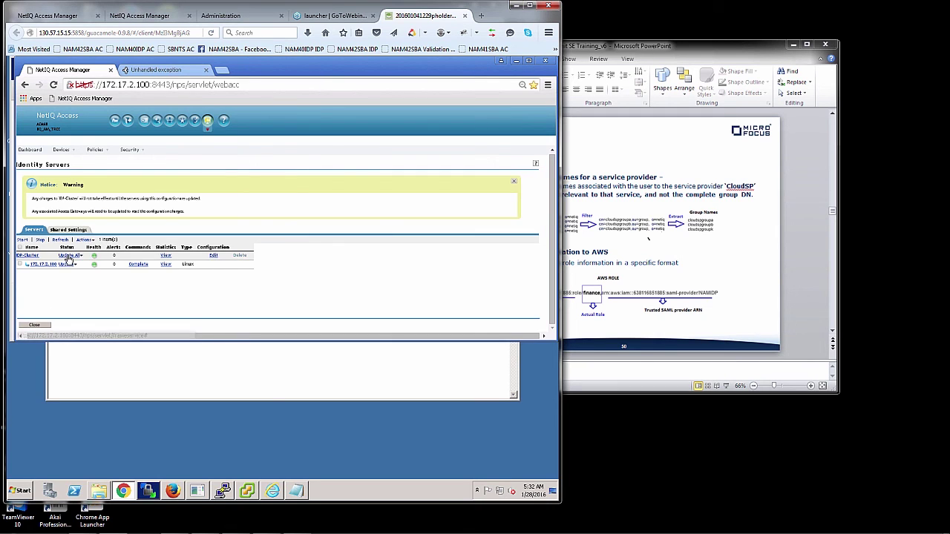
left_click(67, 256)
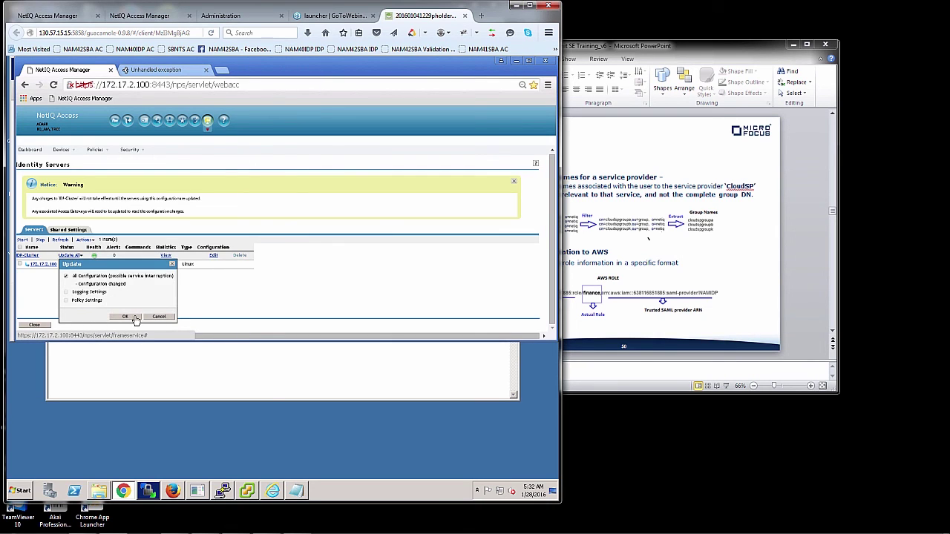
left_click(125, 317)
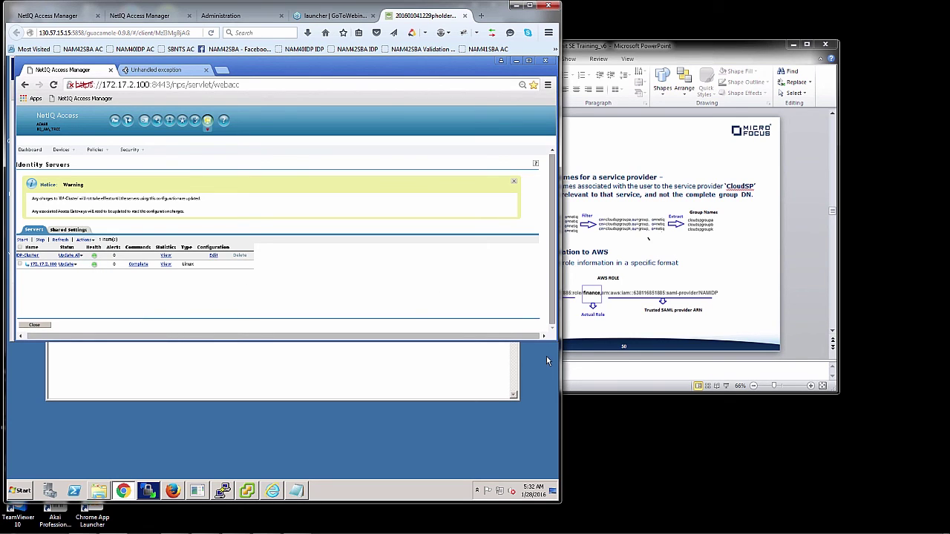
left_click_drag(551, 342, 549, 420)
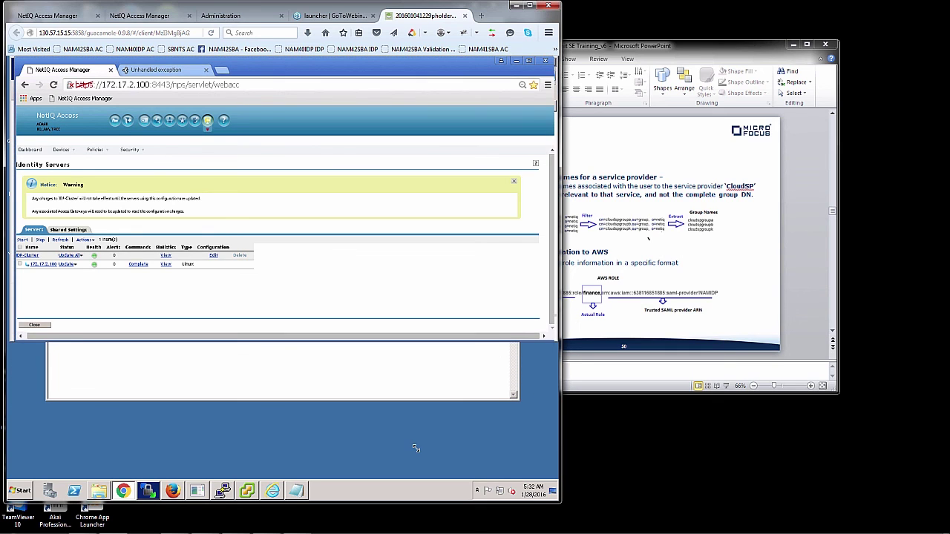
Sign in to the SP demo through Access Manager and confirm vTitle reads 'Get rid of AD Waster'.
left_click(174, 493)
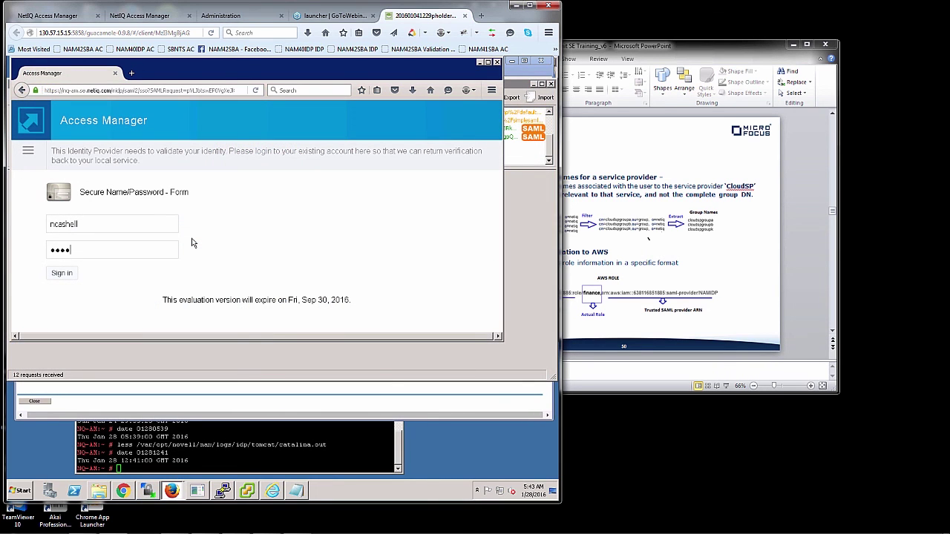
type("ll")
key("Return")
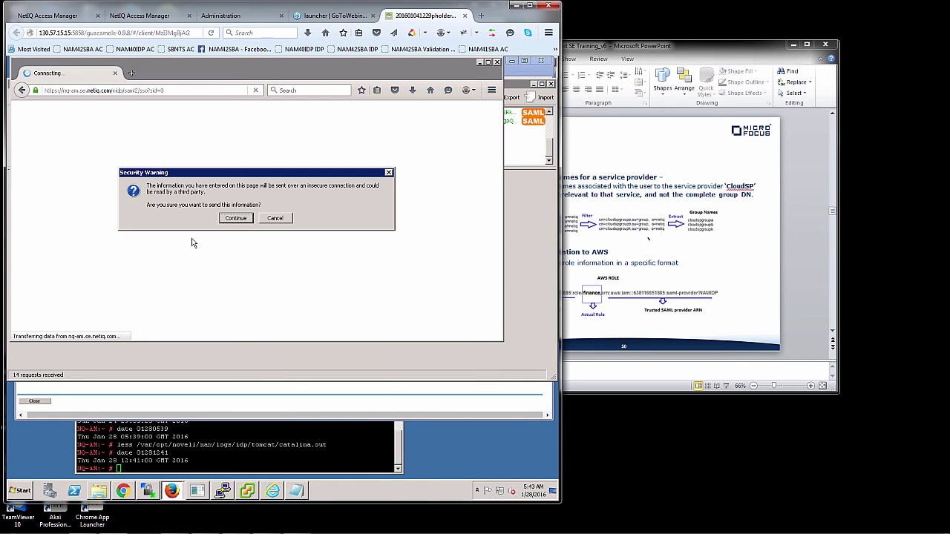
left_click(233, 220)
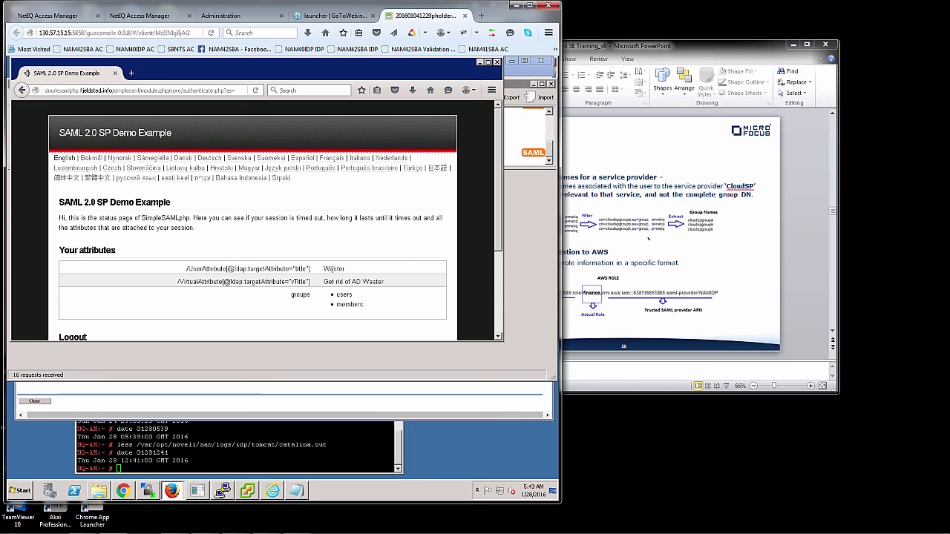
left_click_drag(344, 269, 379, 281)
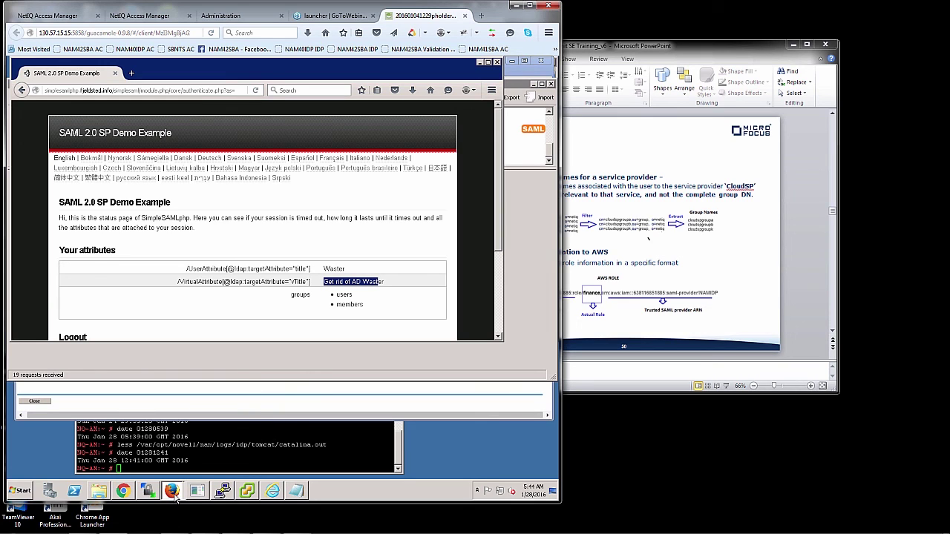
In SAML tracer, view the POST saml2-acs.php SAML response down to its AttributeStatement.
mouse_move(175, 497)
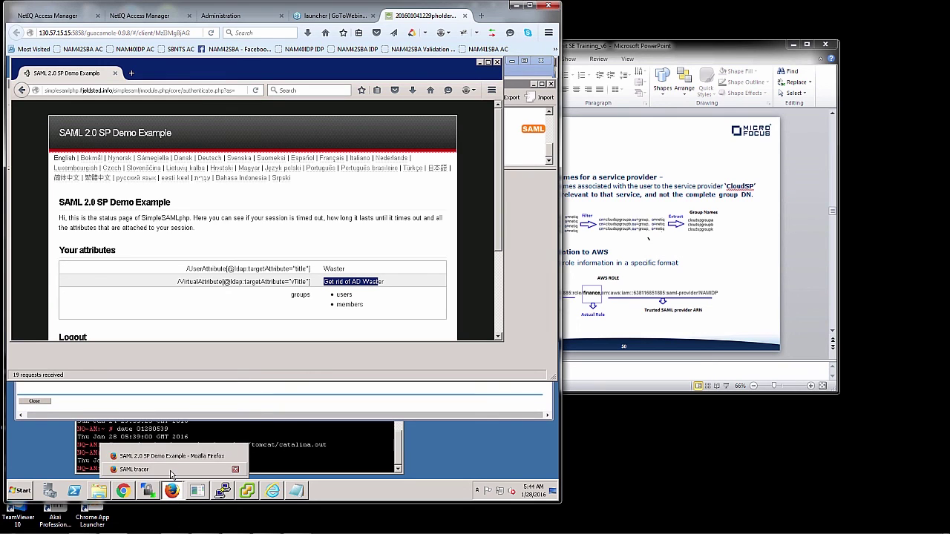
left_click(135, 469)
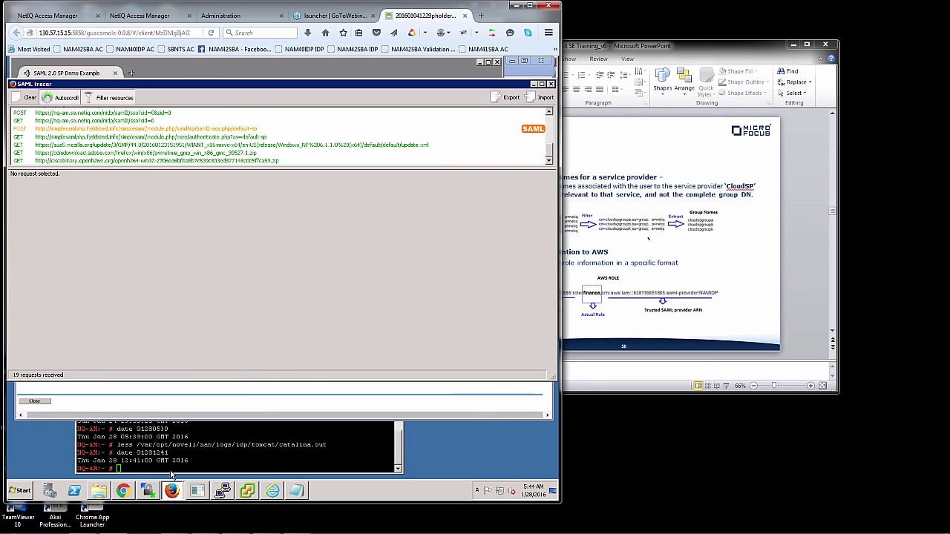
left_click(337, 137)
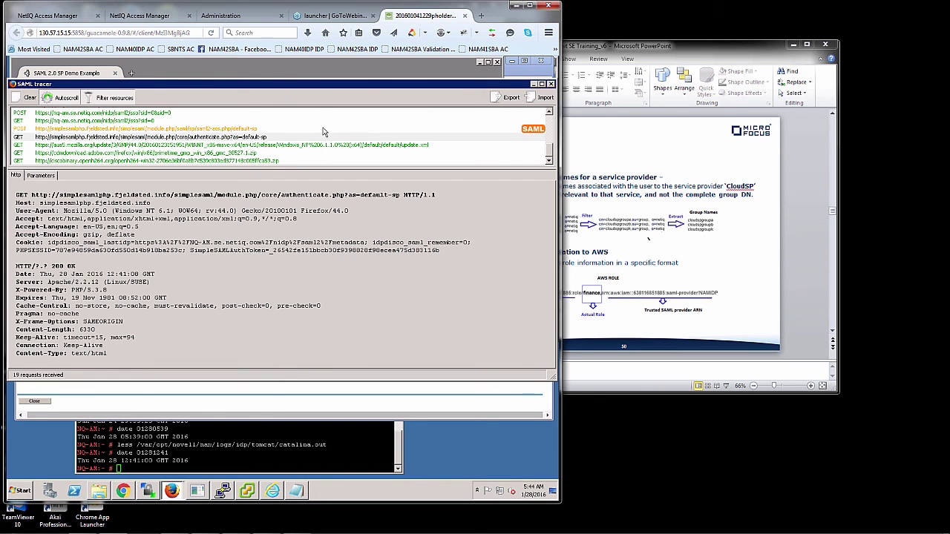
left_click(323, 129)
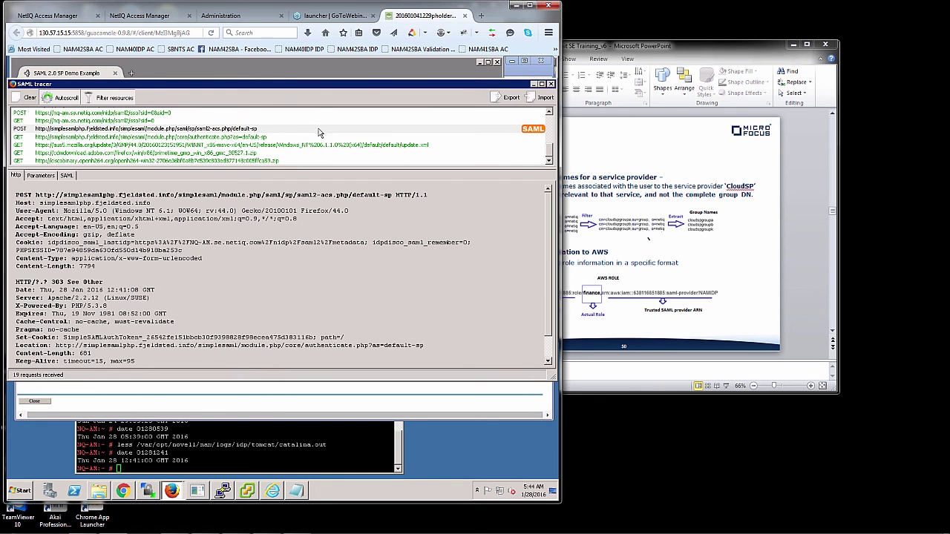
left_click(67, 176)
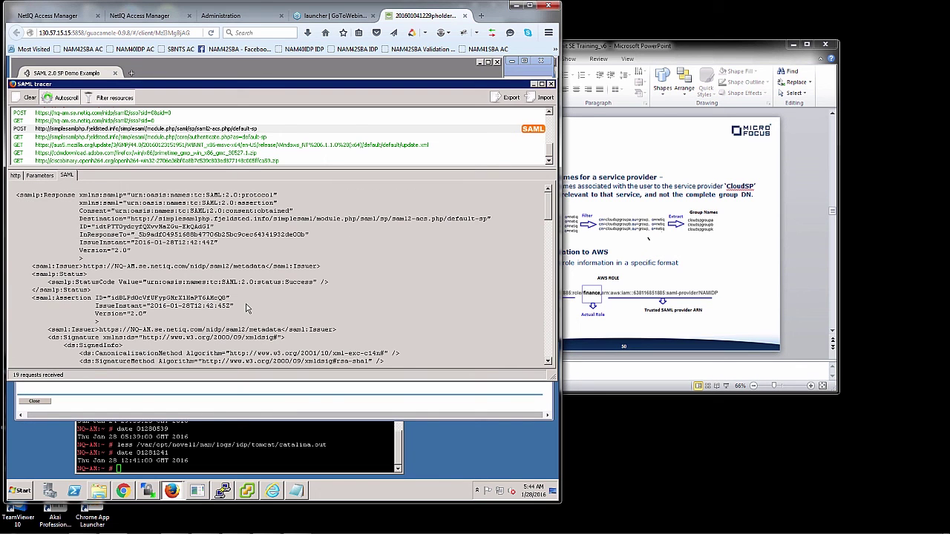
scroll(248, 309, "down", 20)
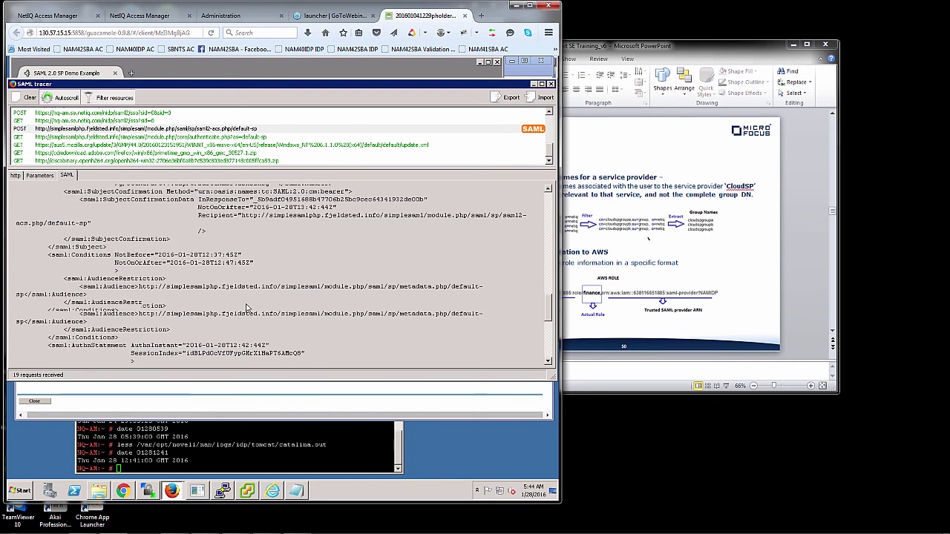
scroll(247, 309, "down", 3)
scroll(247, 309, "down", 4)
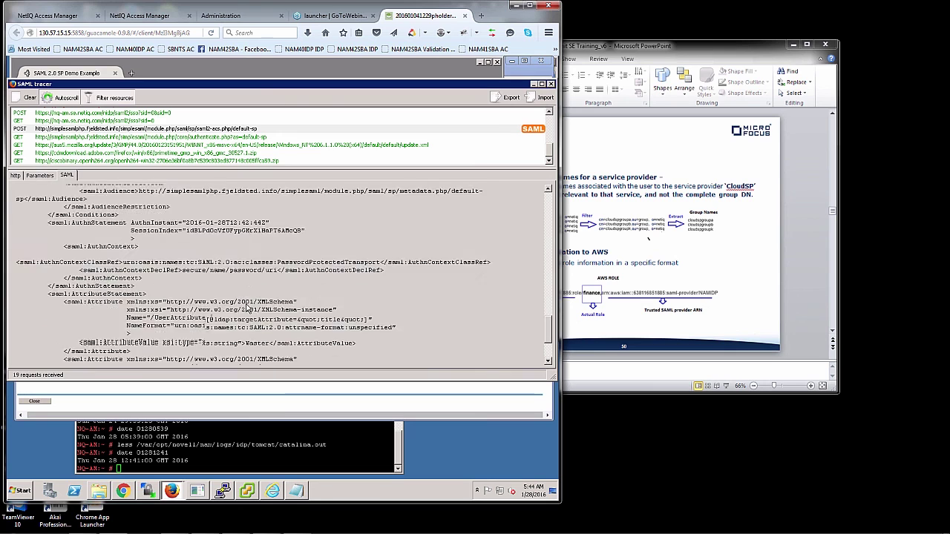